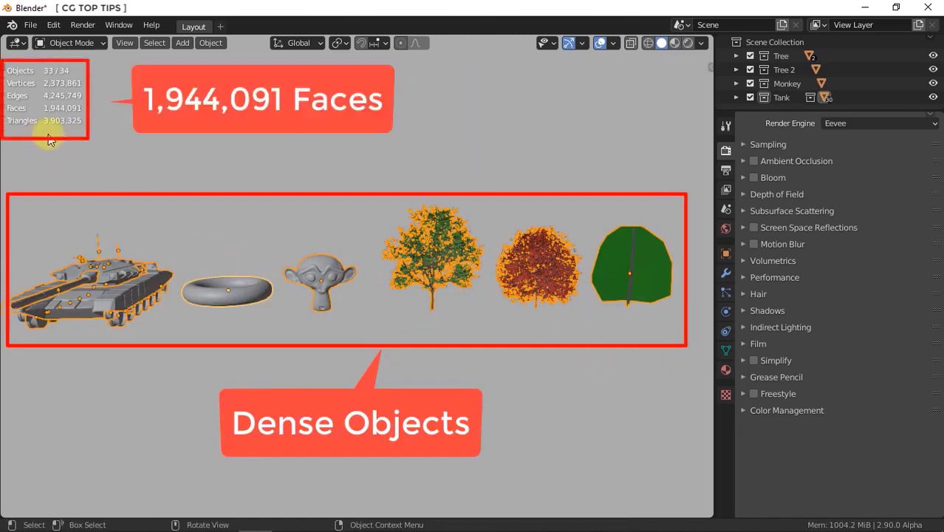
Install the add-on from Proxify_V5.py, enable Proxify [BD3D], and close the preferences
click(53, 24)
click(82, 220)
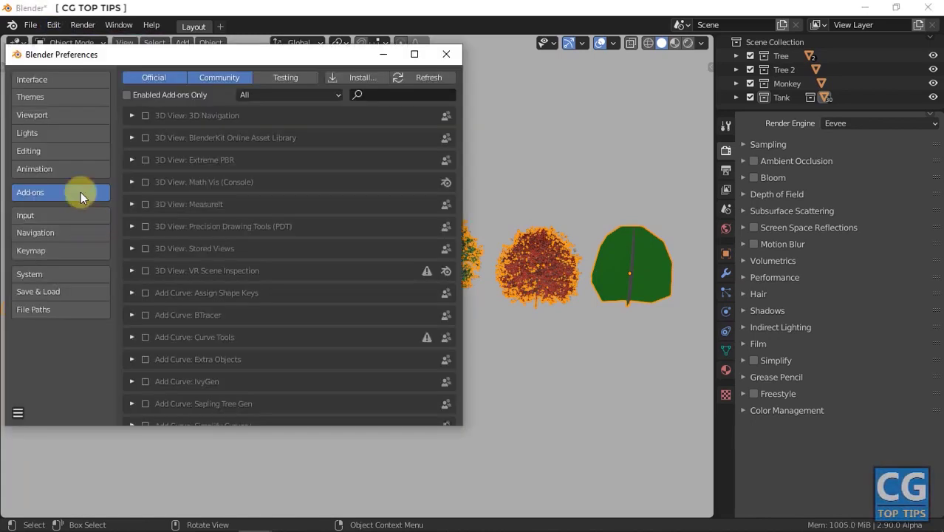
click(346, 77)
click(449, 185)
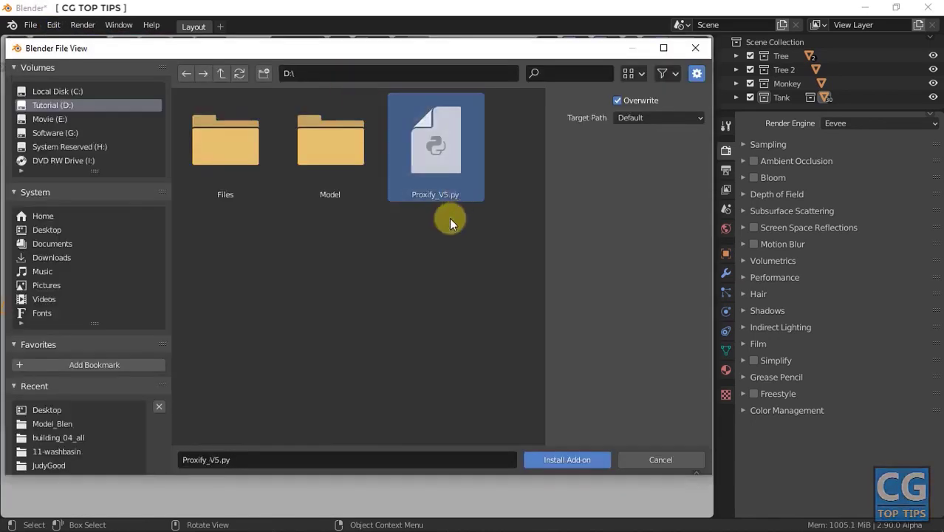
click(560, 458)
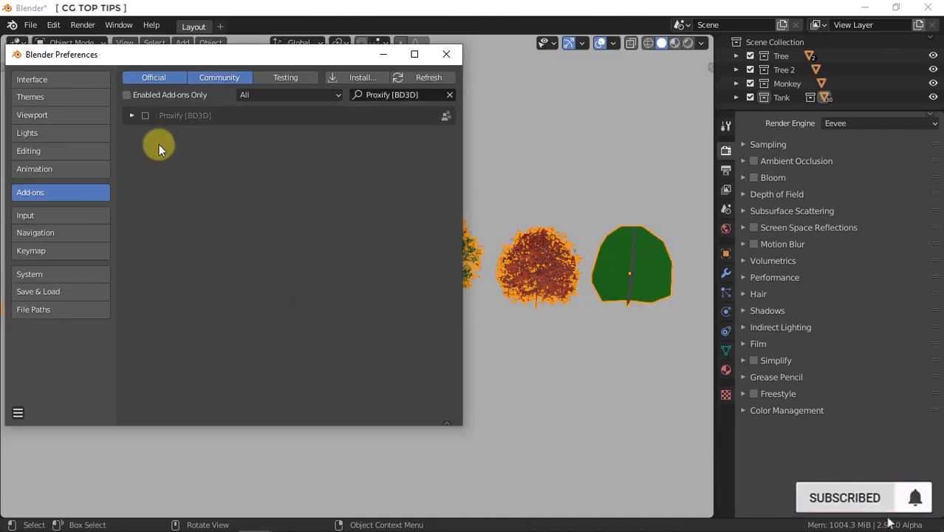
click(147, 116)
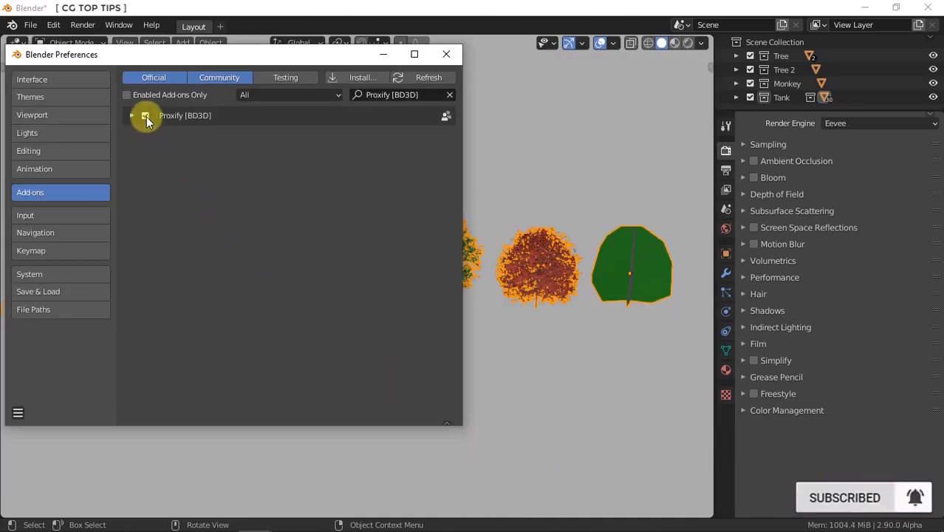
click(436, 56)
Assign the flat green low-poly tree as the Proxify proxy of the red maple
click(726, 254)
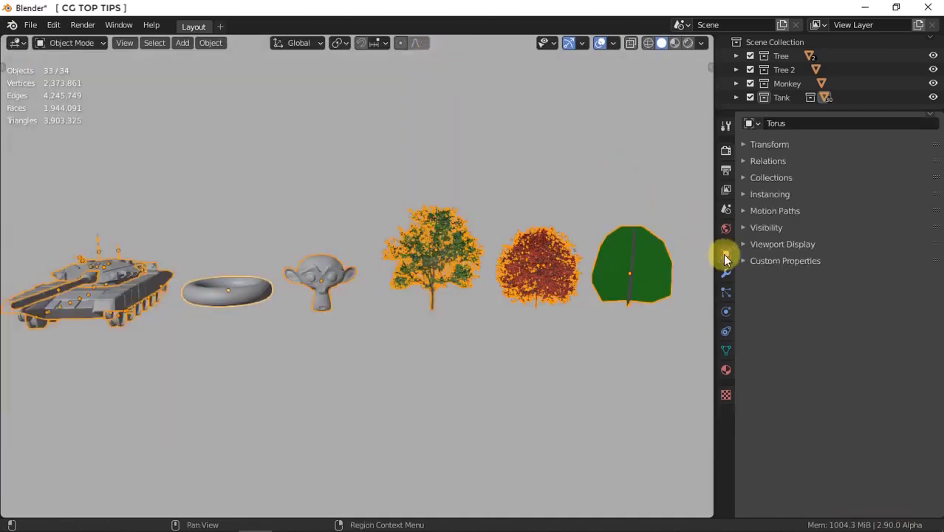
click(748, 247)
drag(937, 267, 937, 399)
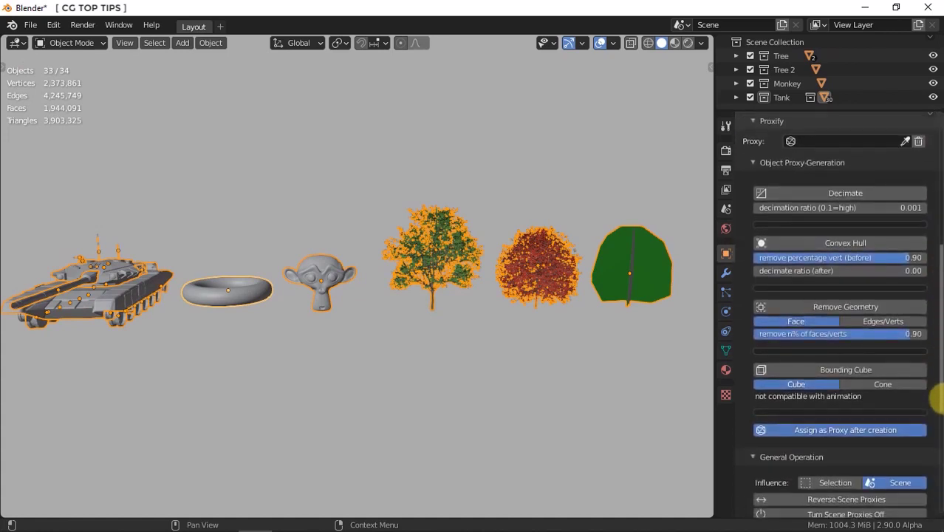
click(510, 261)
key(KP_Decimal)
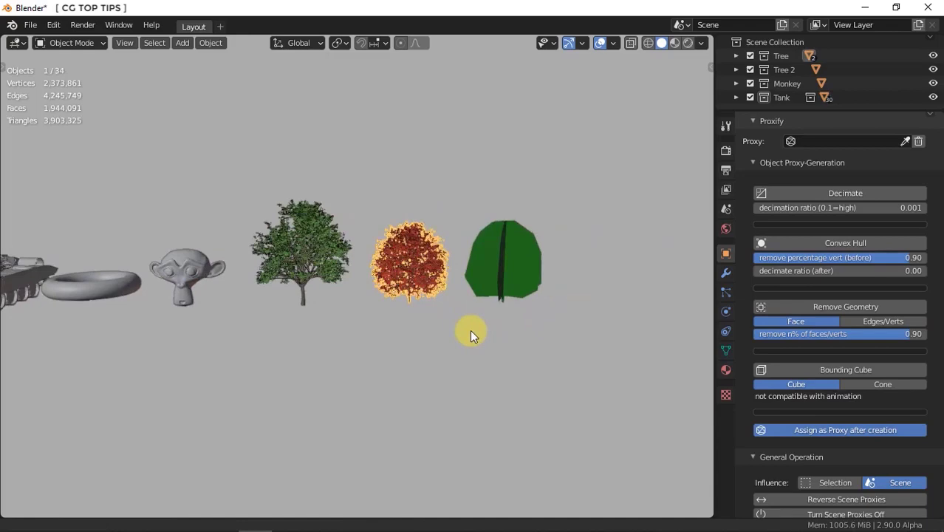
scroll(470, 329, up, 4)
shift+middle_drag(469, 330, 285, 330)
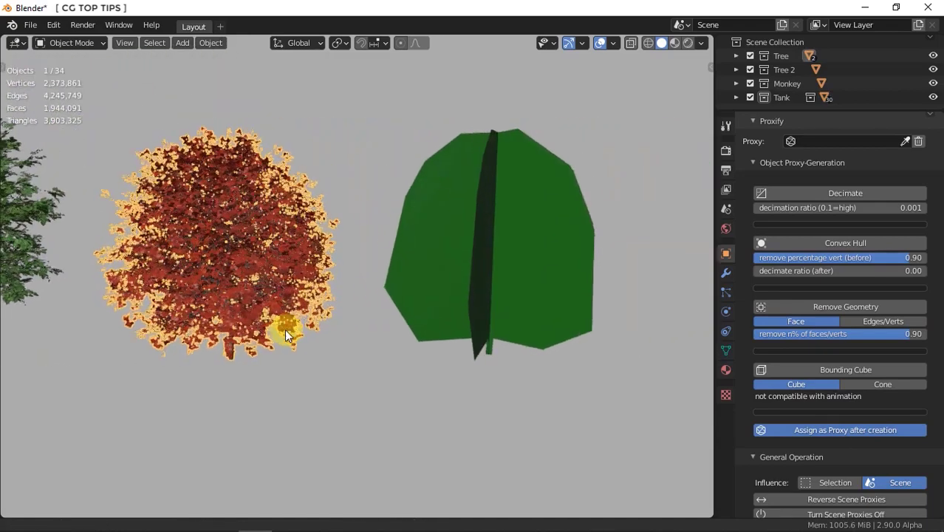
click(906, 143)
click(520, 216)
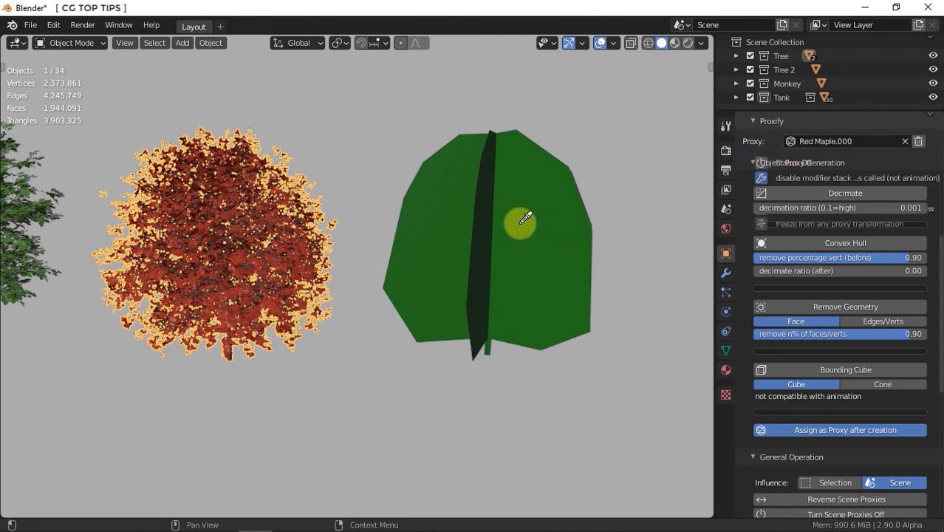
Turn on the red maple's proxy, switching it off and on again to compare both versions
click(762, 163)
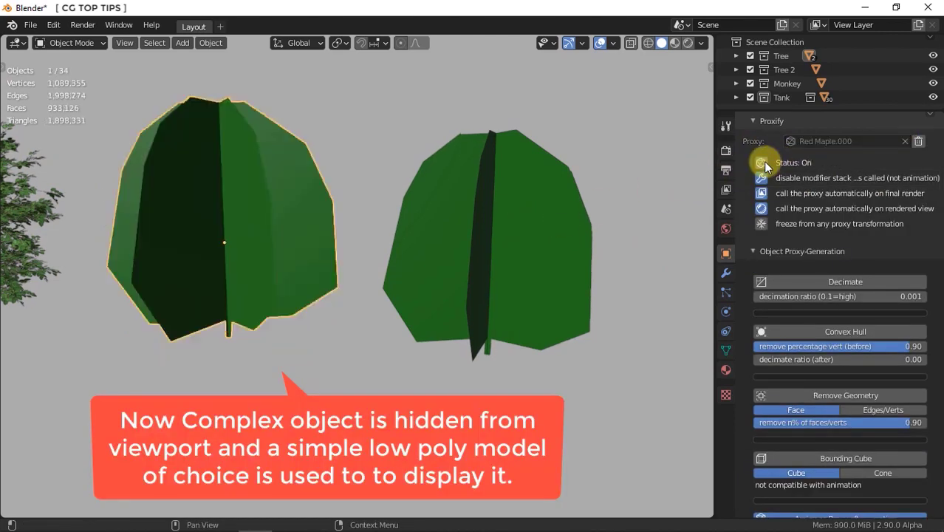
click(762, 162)
click(762, 163)
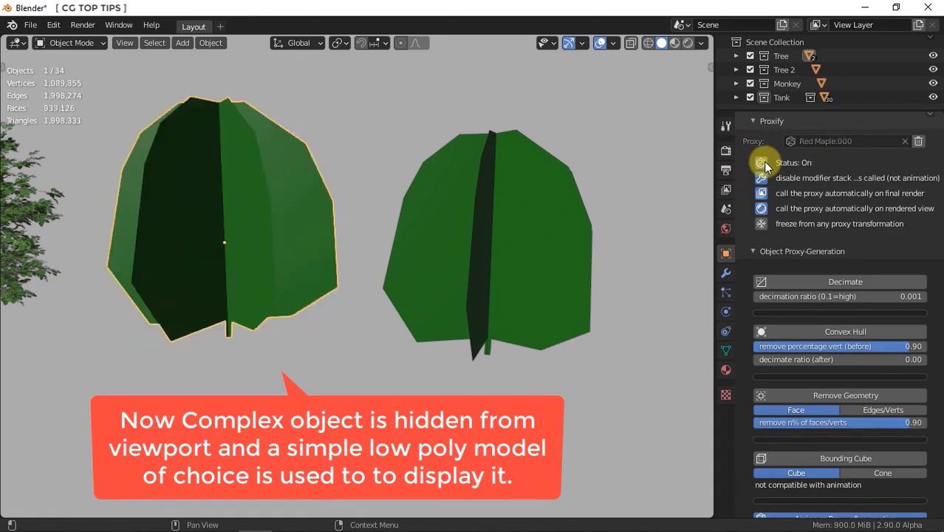
Generate a Convex Hull proxy for the green-leaved tree
shift+middle_drag(183, 359, 561, 374)
click(416, 238)
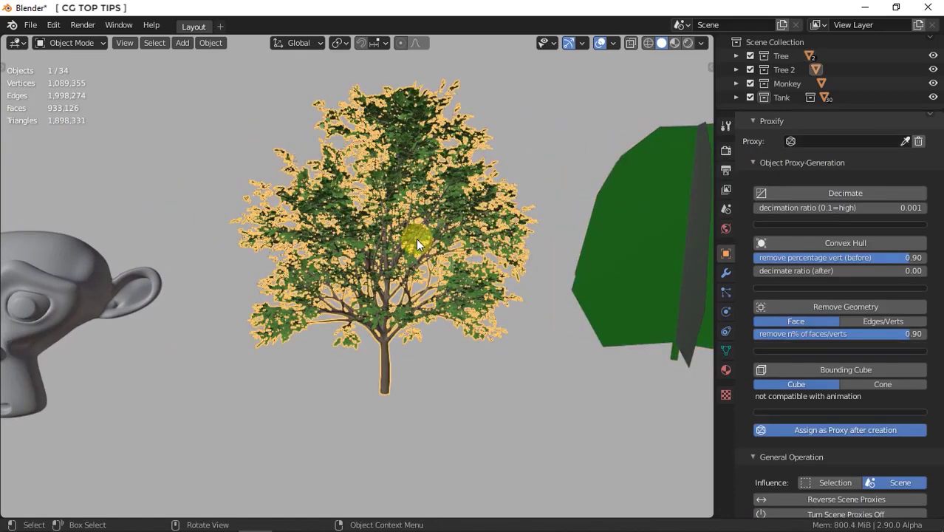
click(826, 245)
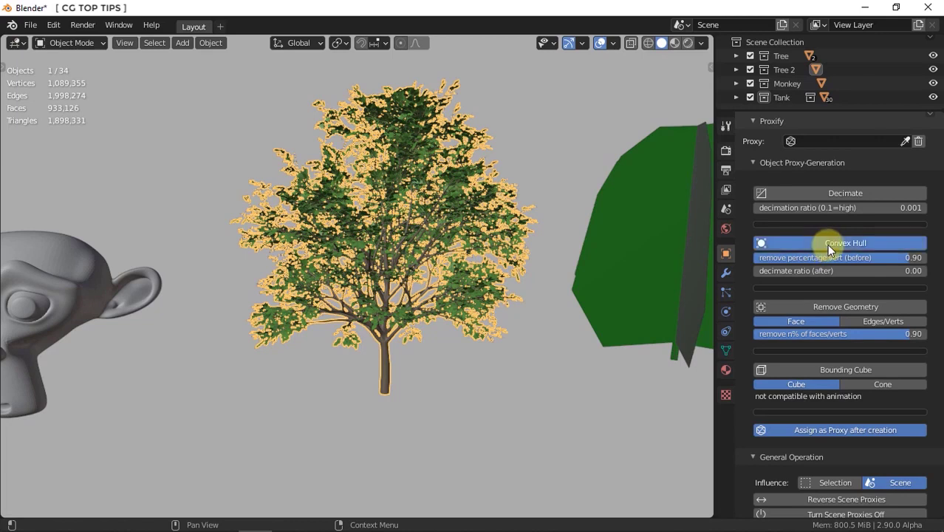
Generate a Decimate proxy for the monkey head with a decimation ratio of 0.1, and compare it with the original
shift+middle_drag(192, 342, 567, 306)
click(394, 272)
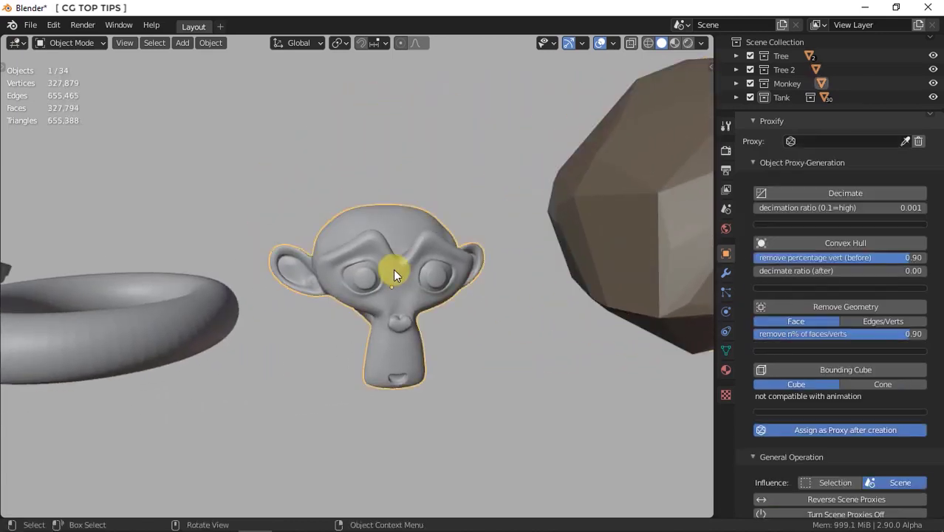
click(908, 209)
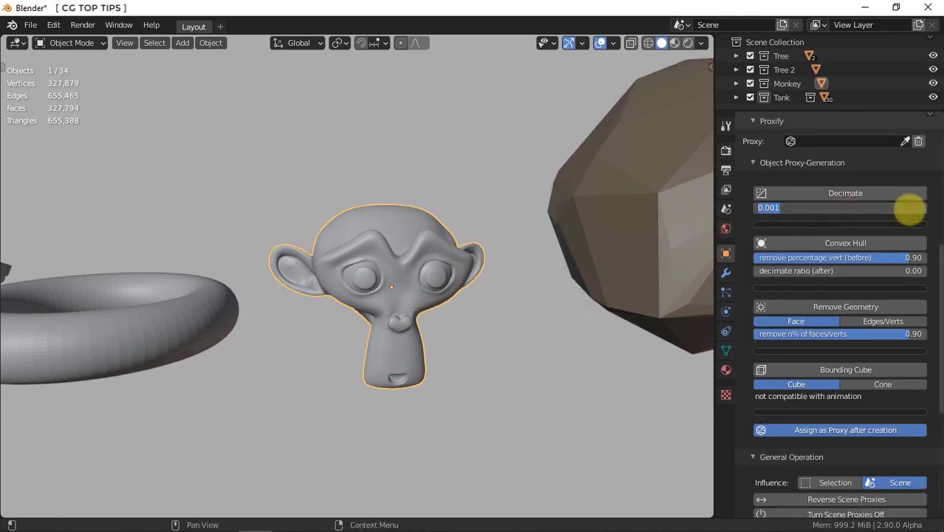
text(0.1)
key(Return)
click(849, 193)
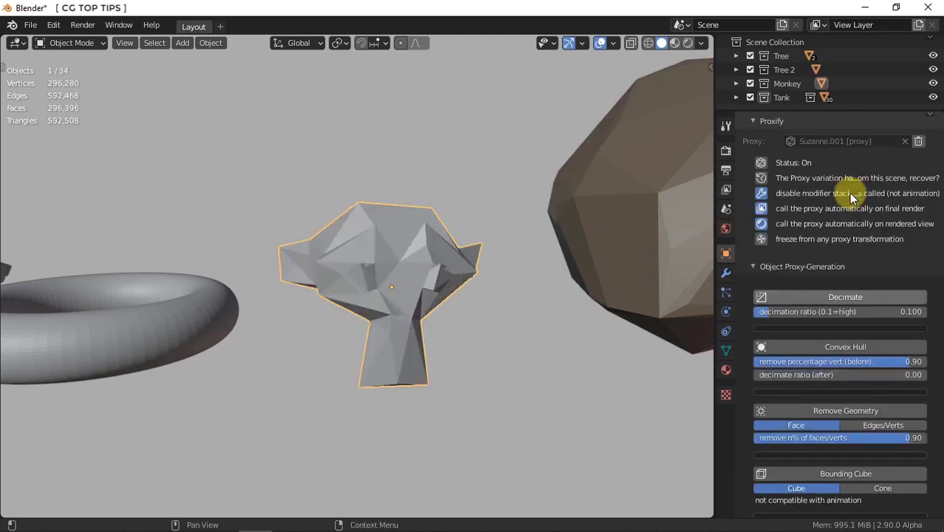
click(762, 164)
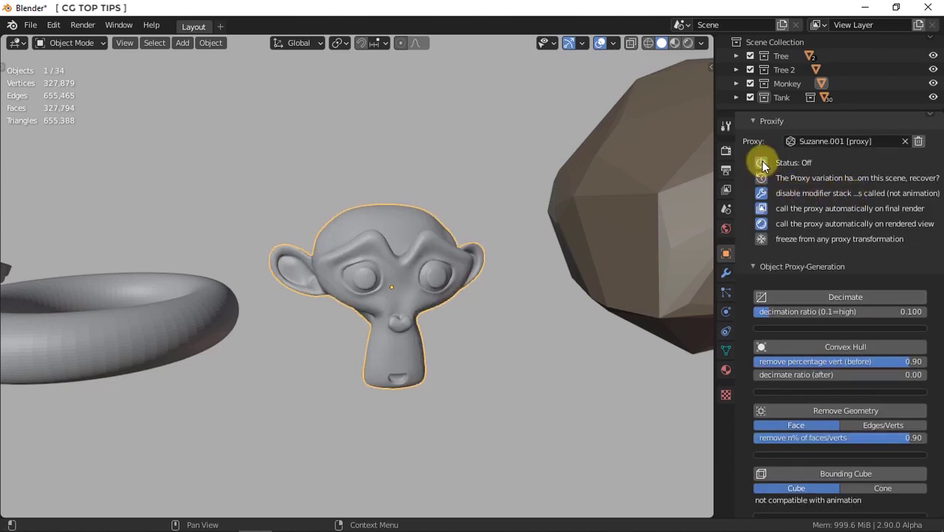
click(761, 161)
Generate a Remove Geometry proxy for the torus that removes 0.7 of its faces
middle_drag(464, 345, 441, 301)
click(442, 301)
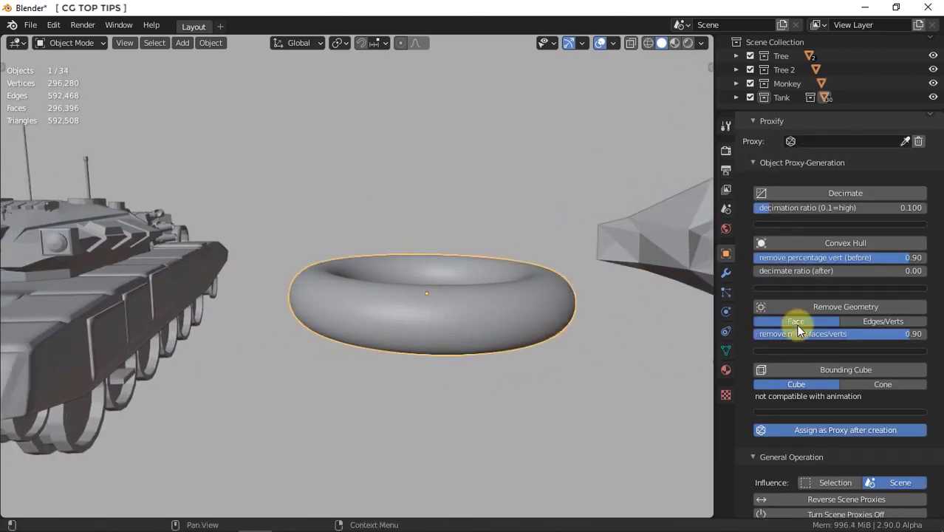
click(886, 334)
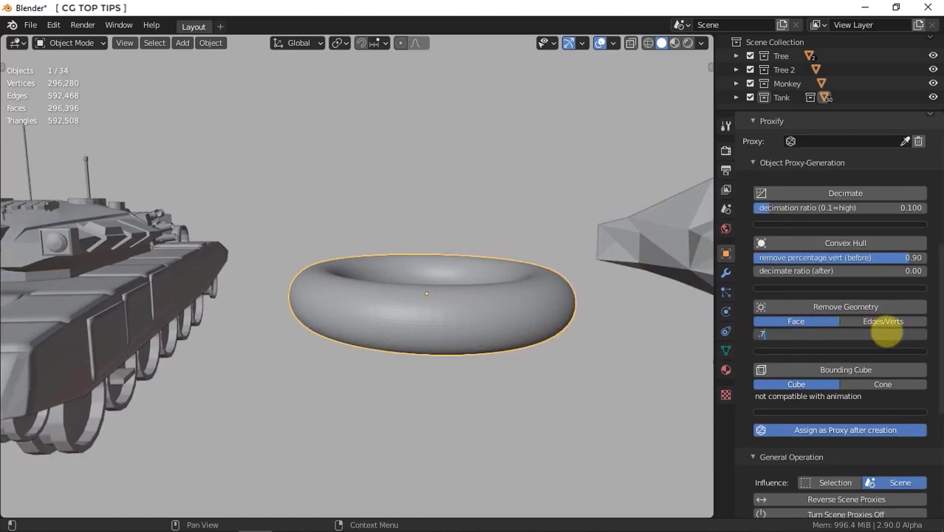
key(Return)
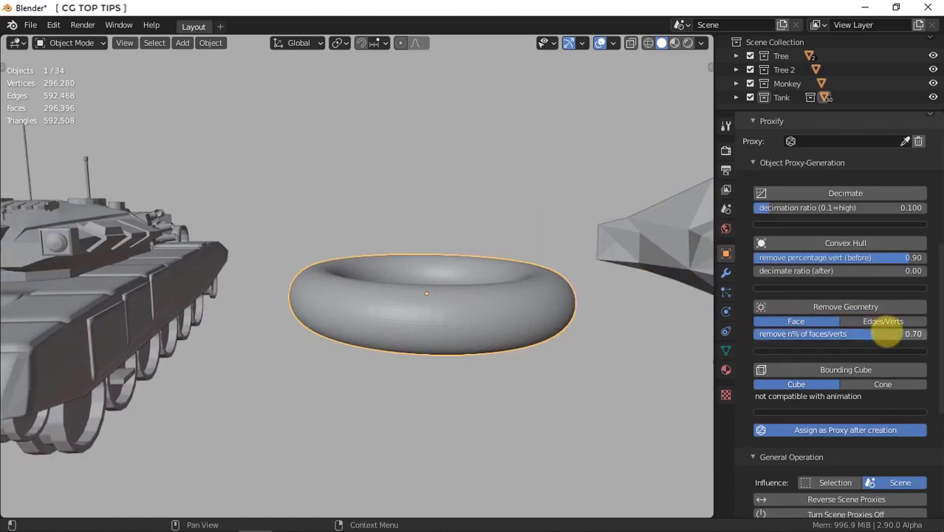
click(847, 305)
Select all parts of the tank and generate Bounding Cube proxies for them
middle_drag(470, 359, 452, 360)
shift+middle_drag(227, 371, 329, 334)
scroll(406, 347, down, 4)
drag(98, 147, 412, 418)
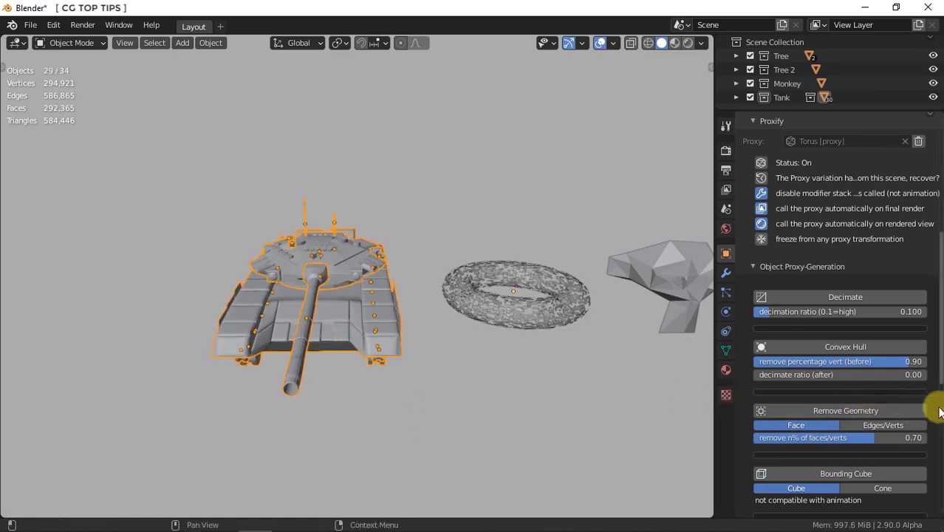
drag(938, 379, 942, 401)
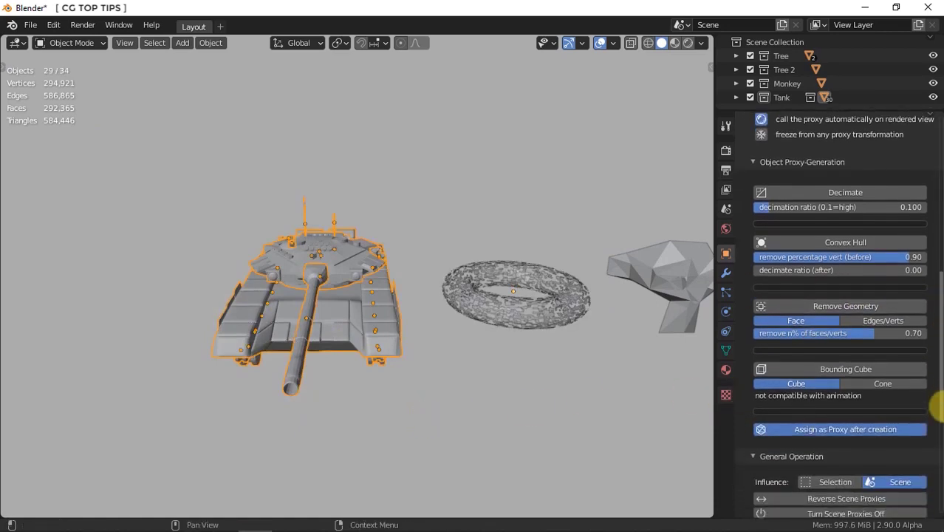
click(852, 369)
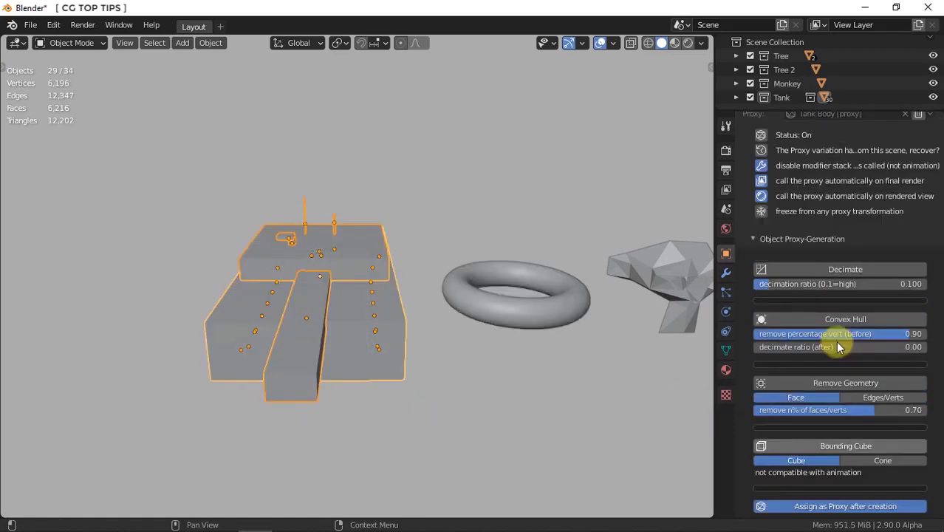
Deselect everything, turn all scene proxies off, and turn them on again
middle_drag(447, 362, 459, 346)
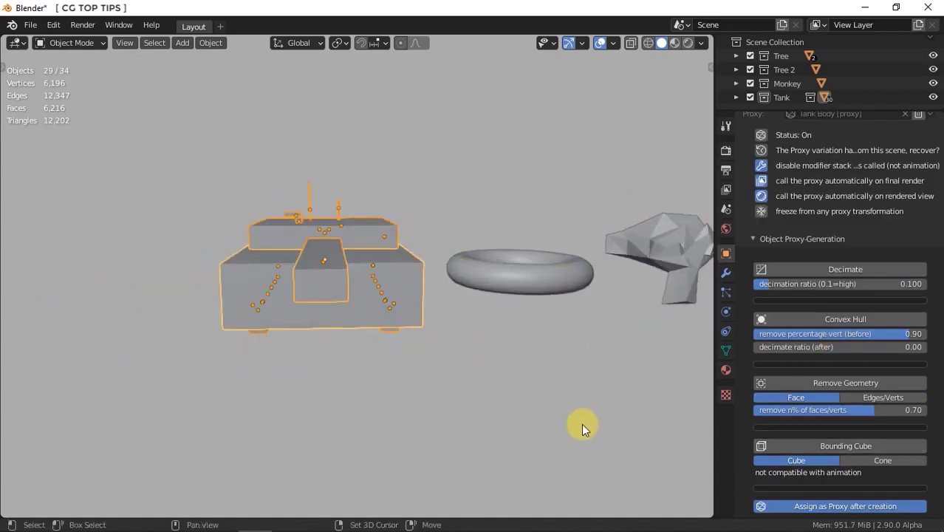
shift+middle_drag(582, 423, 464, 391)
scroll(504, 340, down, 4)
shift+middle_drag(509, 340, 440, 347)
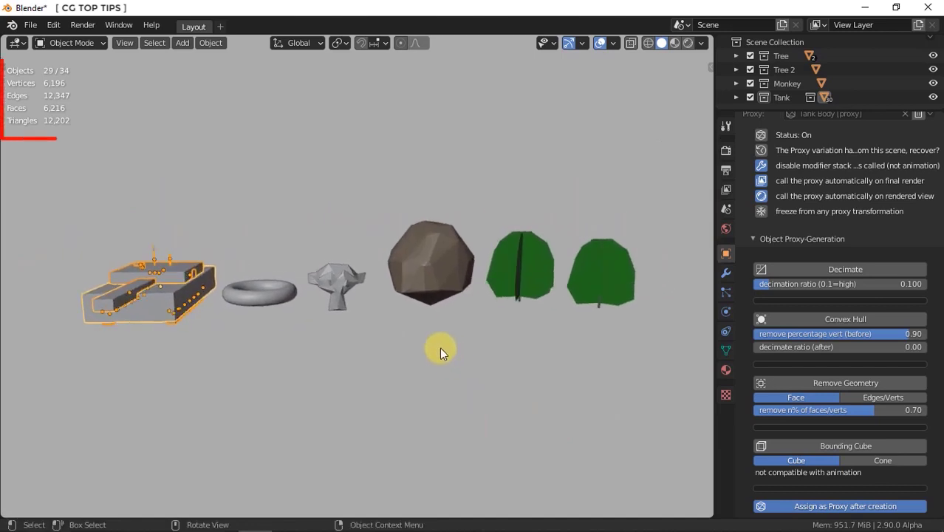
click(52, 138)
drag(936, 322, 936, 432)
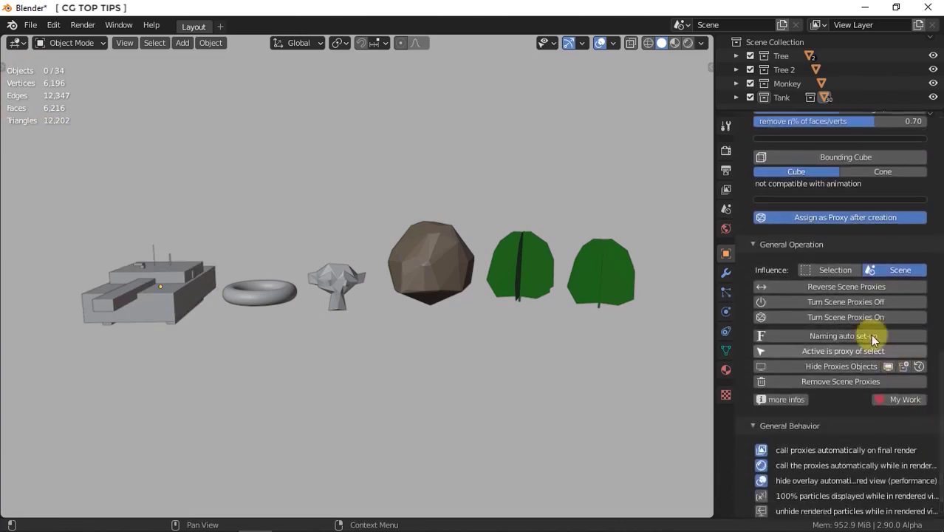
click(846, 302)
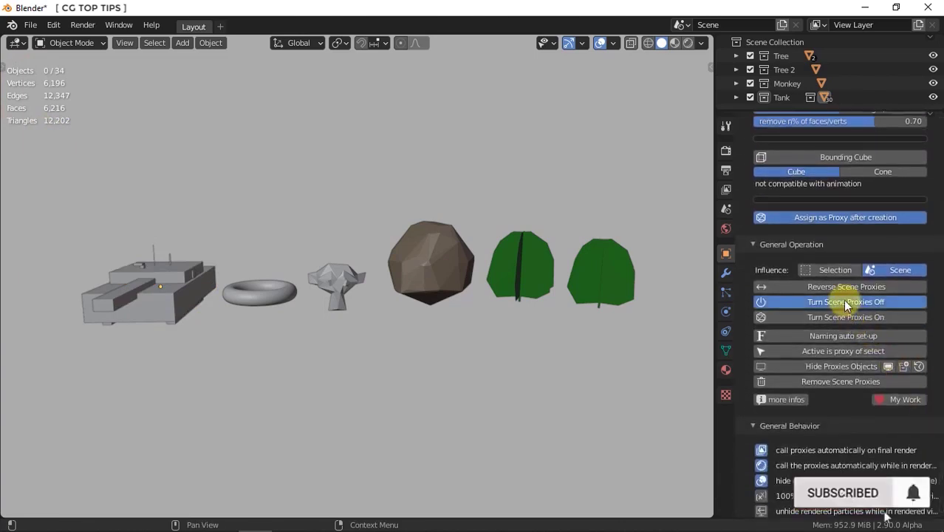
click(848, 316)
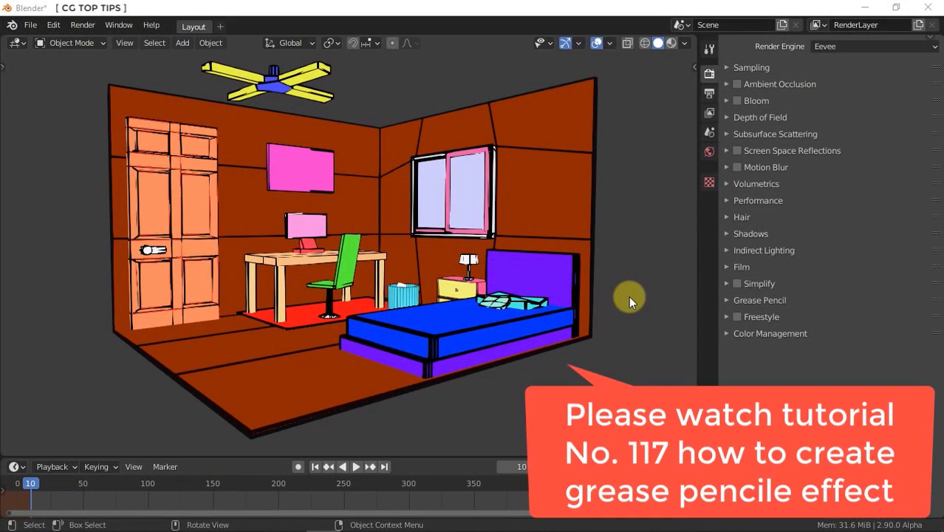
Add a Build modifier to the grease pencil room walls and floor
mouse_move(334, 235)
middle_down()
mouse_move(416, 244)
mouse_move(332, 232)
middle_up()
click(565, 155)
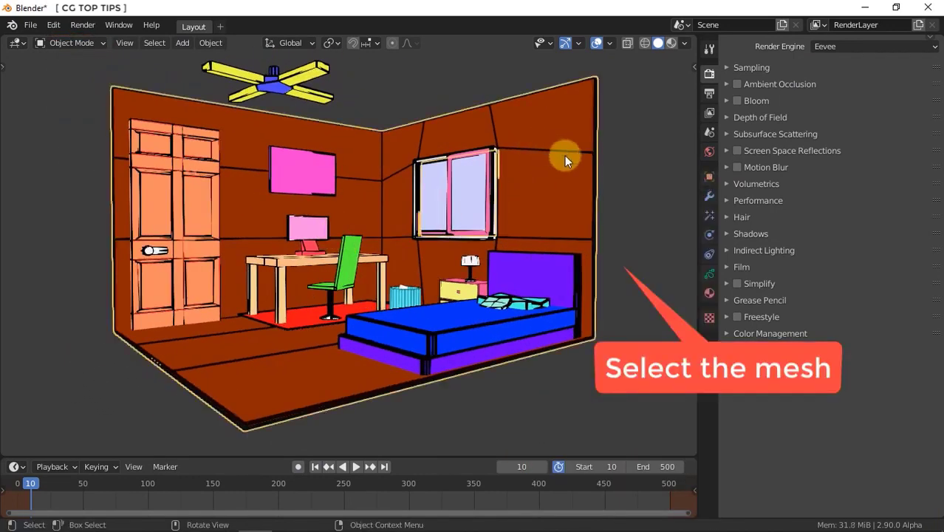
click(704, 199)
click(774, 47)
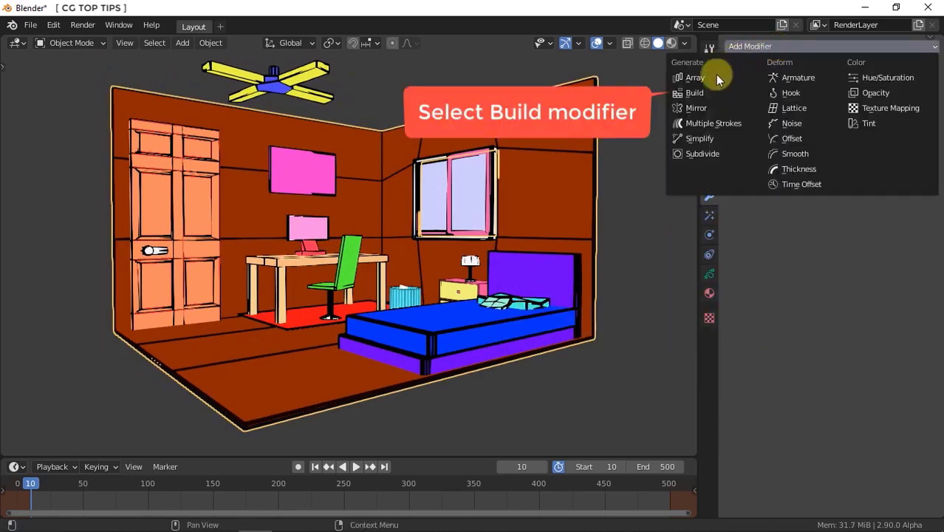
click(709, 93)
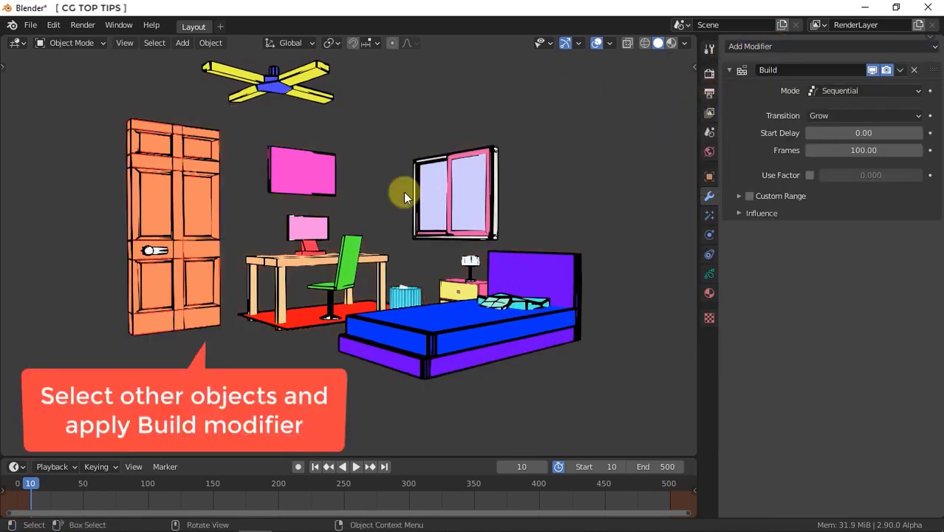
Add a Build modifier to the door with a start delay of 50
click(203, 196)
click(779, 46)
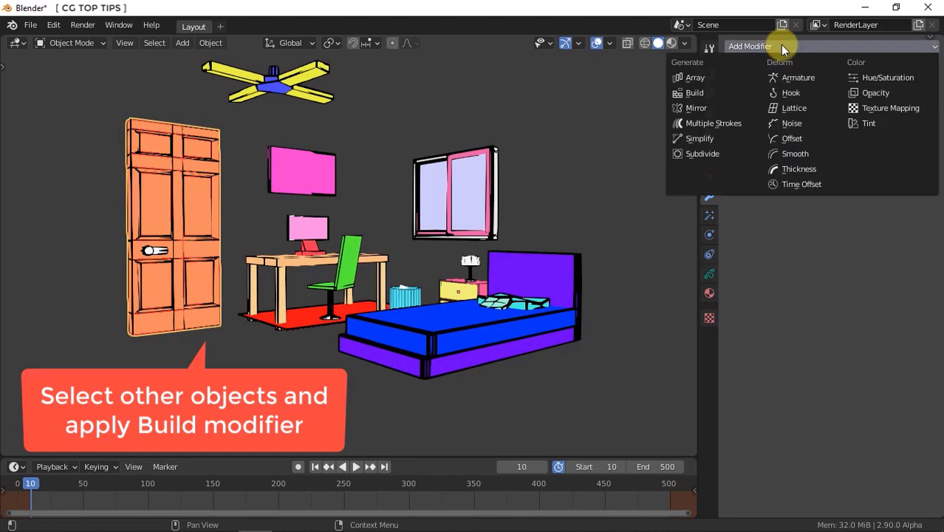
click(721, 93)
double_click(845, 132)
text(50)
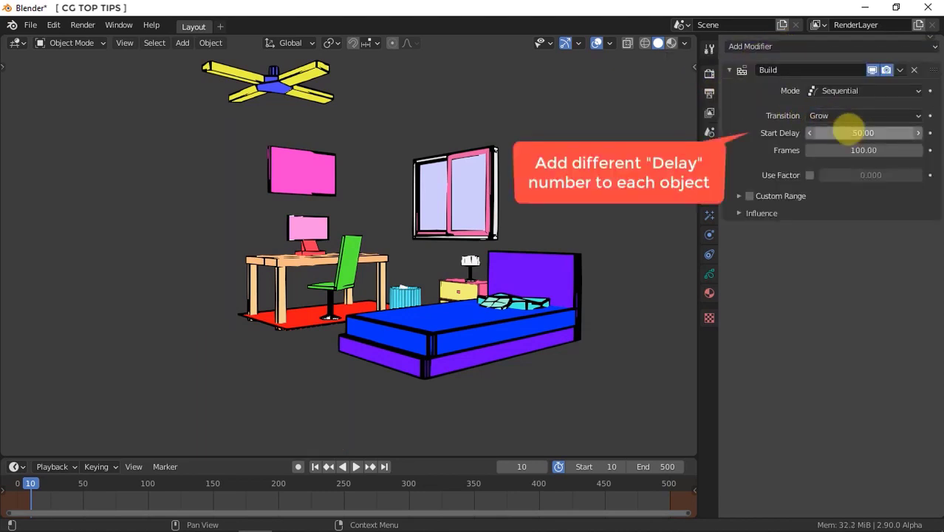
key(Return)
Add a Build modifier to the bed with a start delay of 100
click(561, 270)
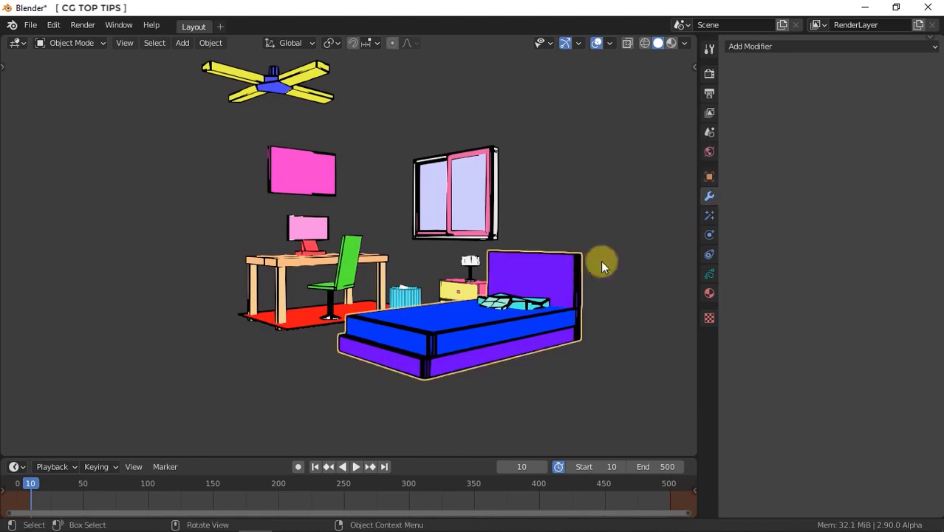
click(778, 45)
click(713, 90)
double_click(863, 132)
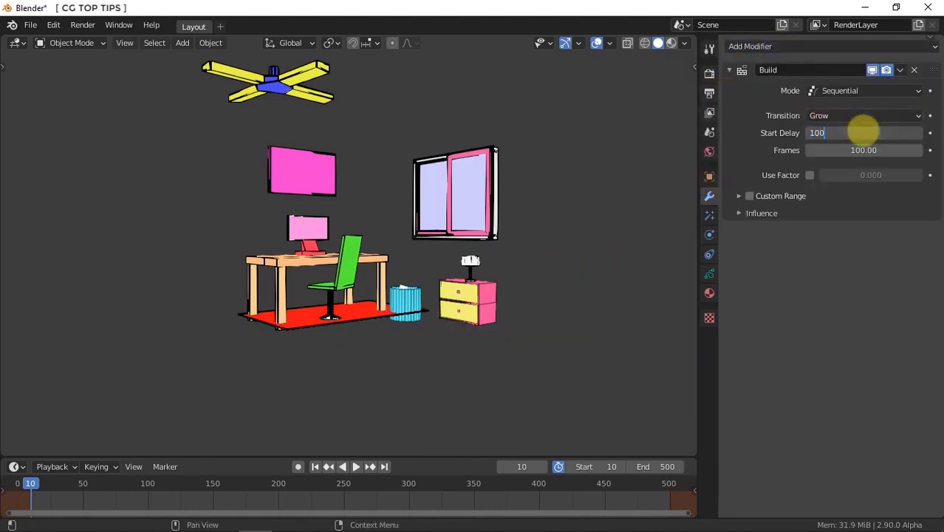
key(Return)
Add a Build modifier to the desk, chair and rug drawing with a start delay of 150
click(342, 260)
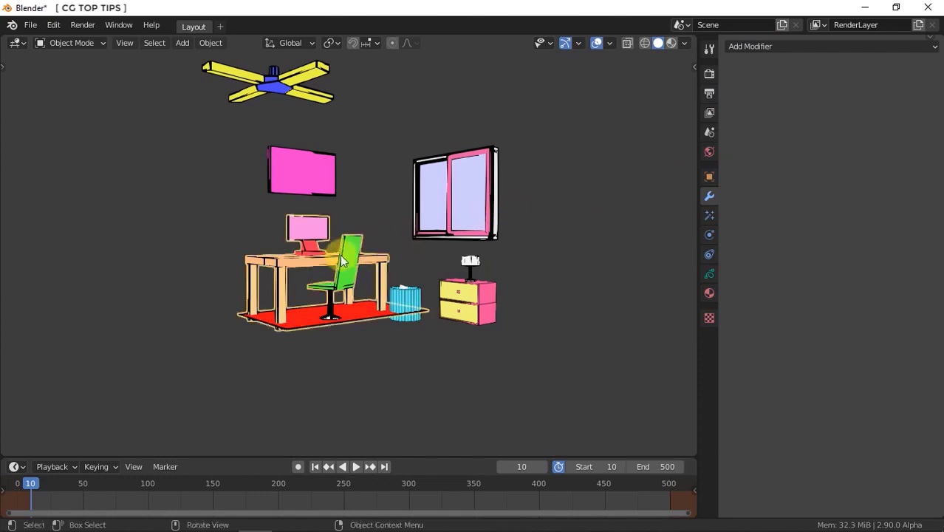
click(777, 47)
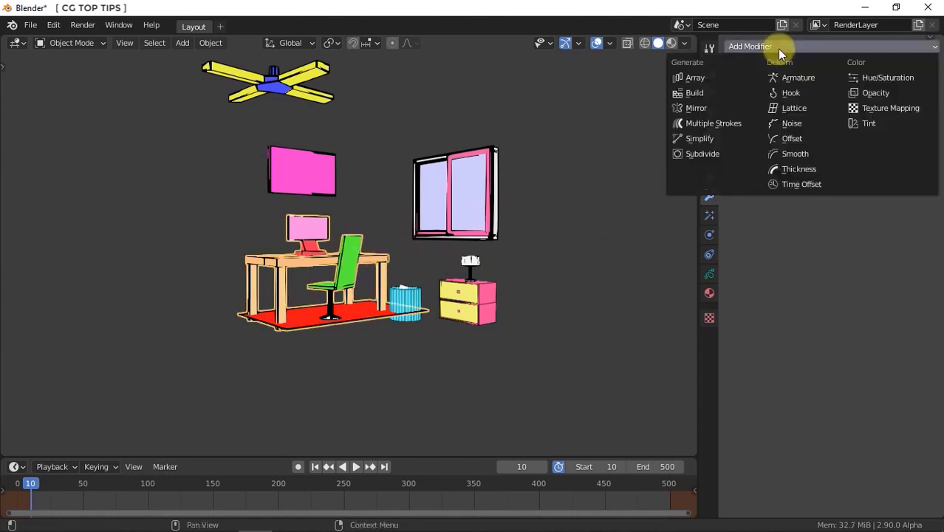
click(731, 92)
double_click(864, 132)
text(150)
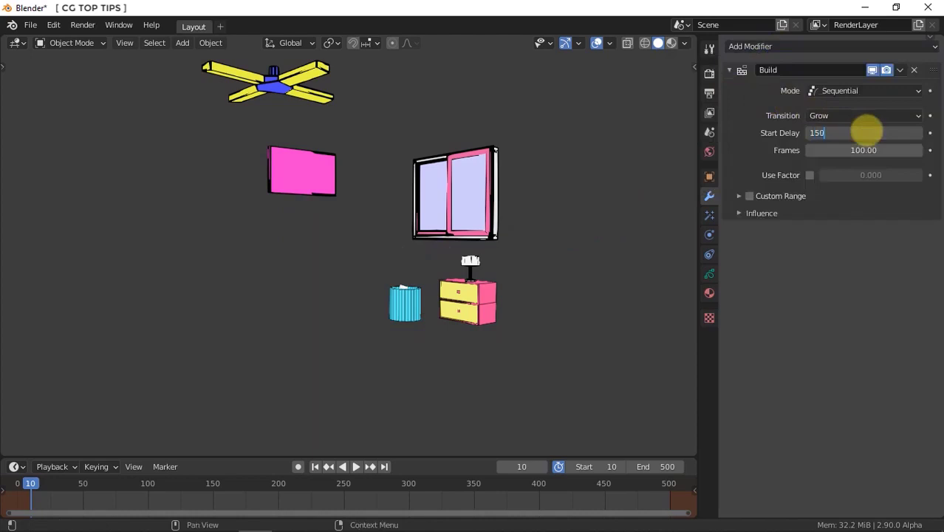
key(Return)
Add a Build modifier to the nightstand and lamp with a start delay of 200
click(477, 297)
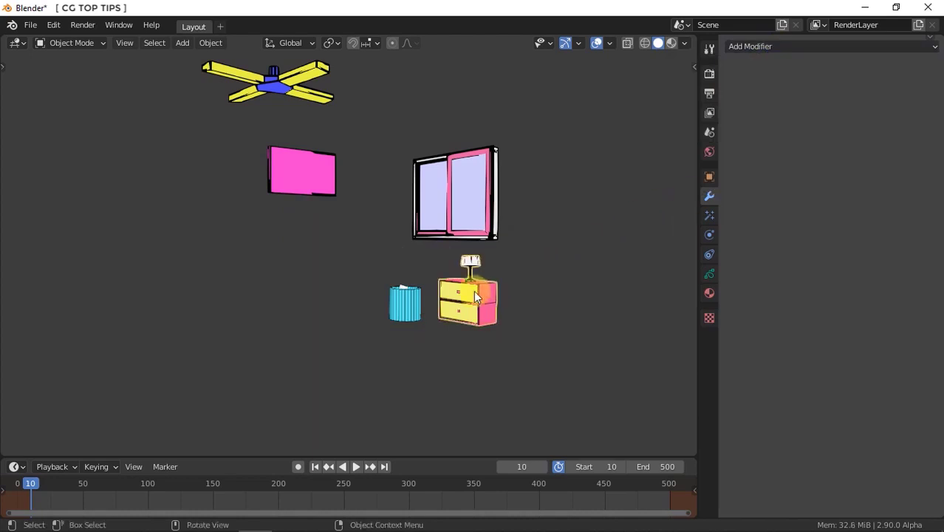
click(779, 47)
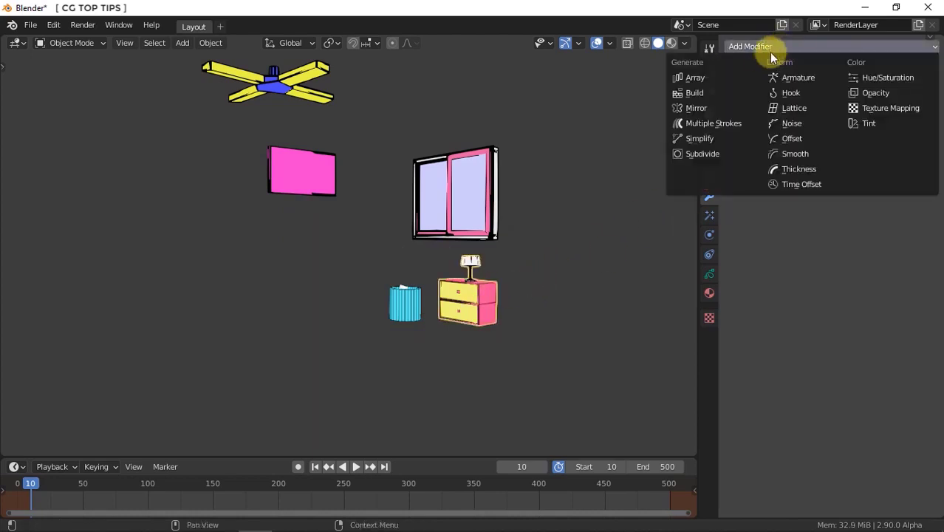
click(726, 91)
click(850, 133)
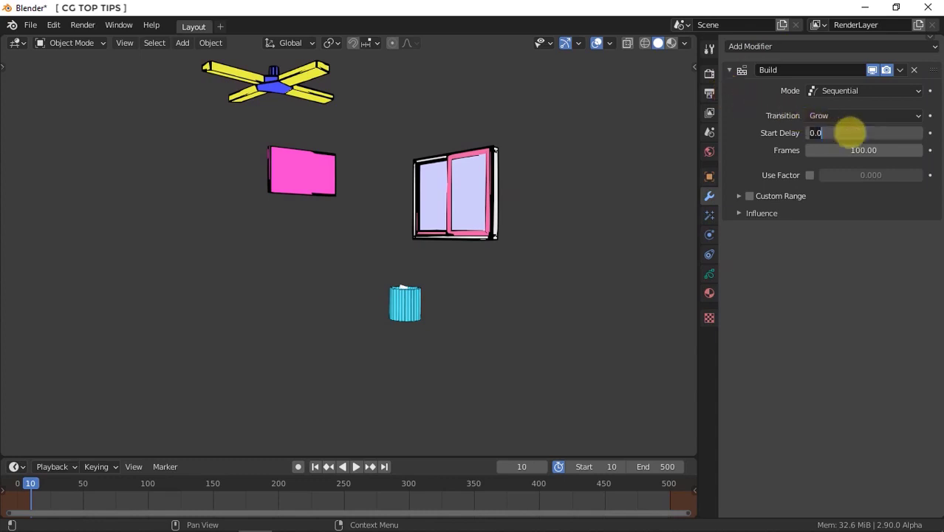
text(200)
key(Return)
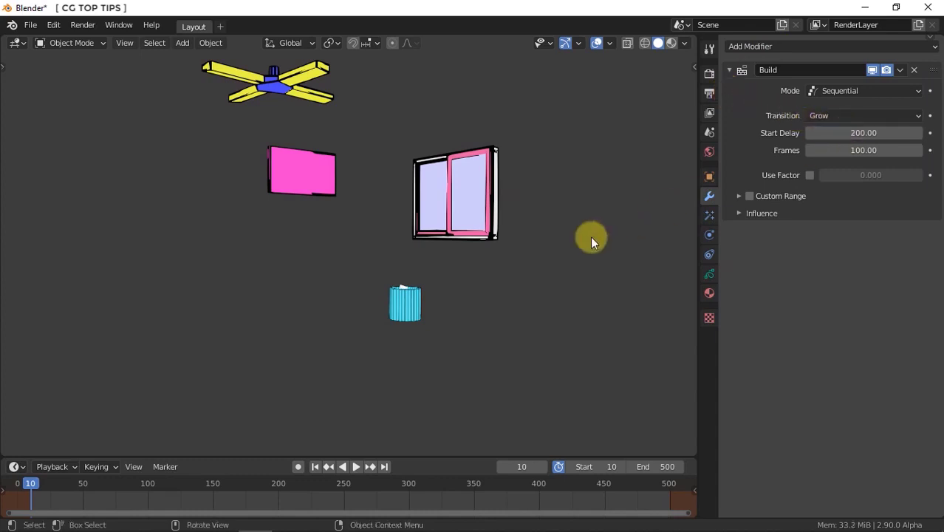
Add a Build modifier to the blue waste bin with a start delay of 250
click(404, 298)
click(781, 44)
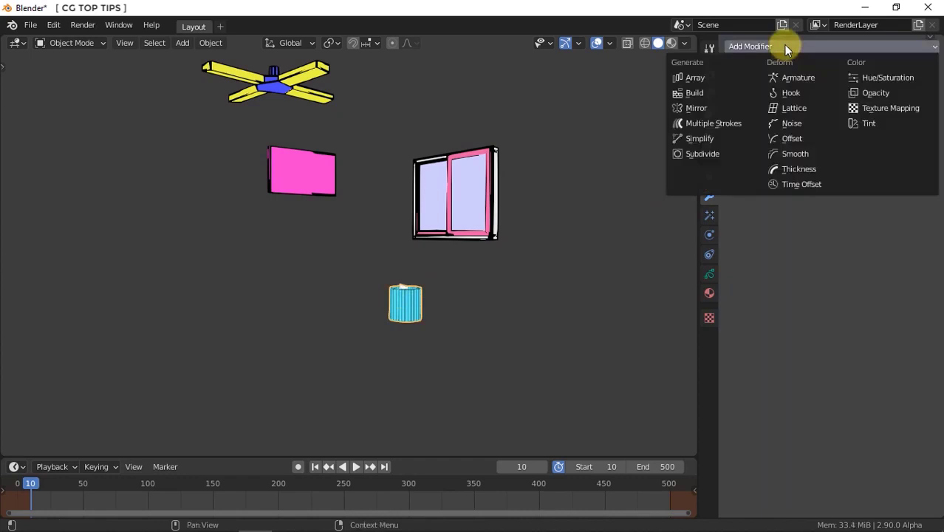
click(718, 89)
click(863, 132)
text(250)
key(Return)
Add a Build modifier to the window and wall picture with a start delay of 250
click(480, 185)
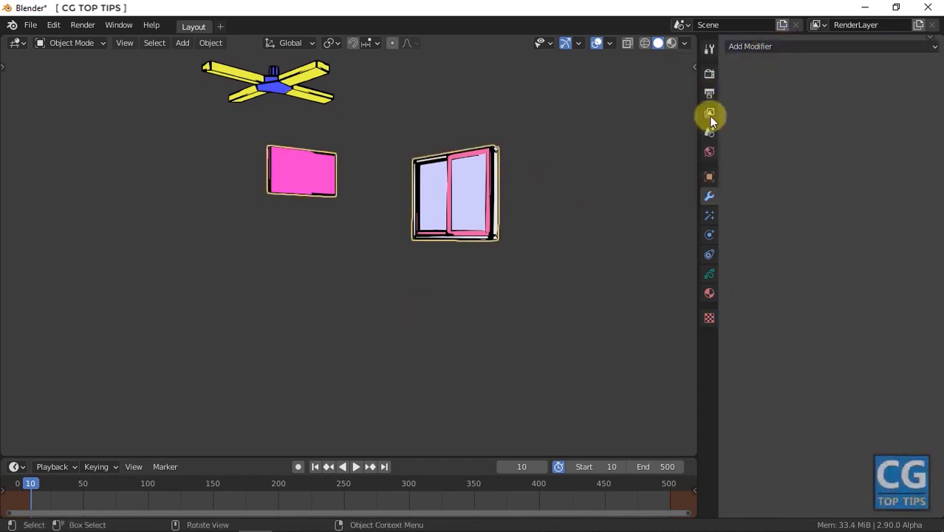
click(778, 45)
click(720, 91)
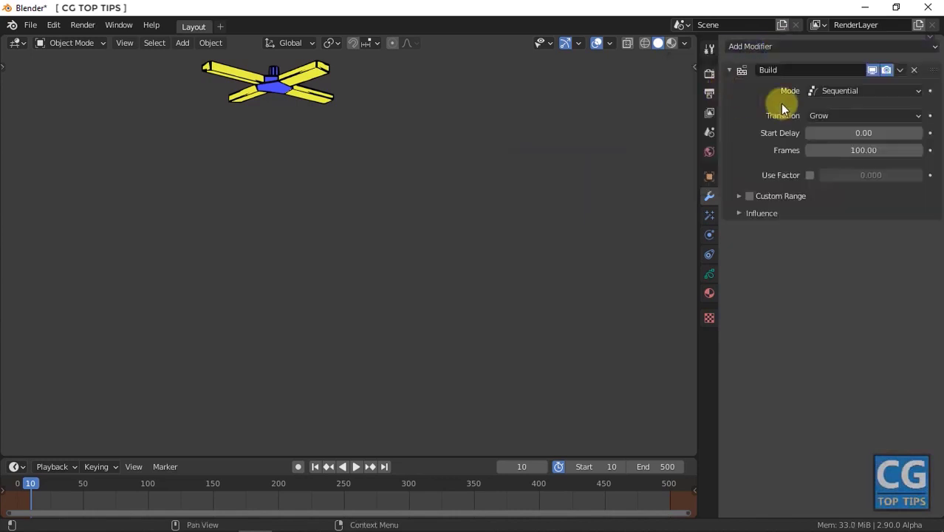
click(860, 132)
text(250)
key(Return)
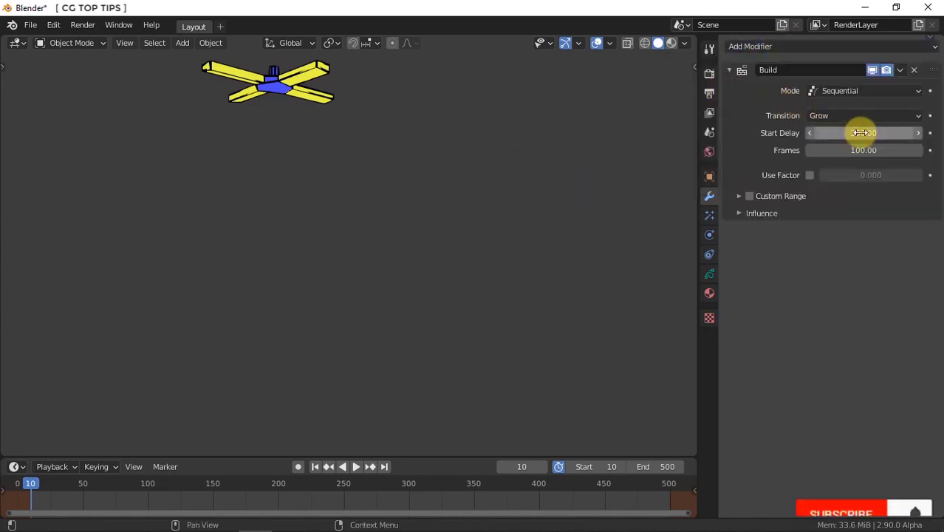
Add a Build modifier to the ceiling fan with a start delay of 350, and play the animation
click(297, 82)
click(776, 46)
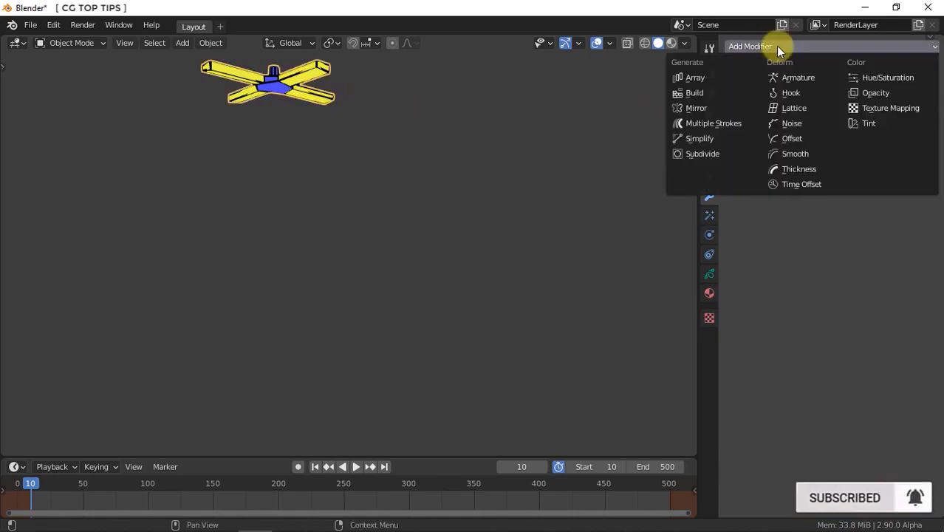
click(715, 91)
click(860, 132)
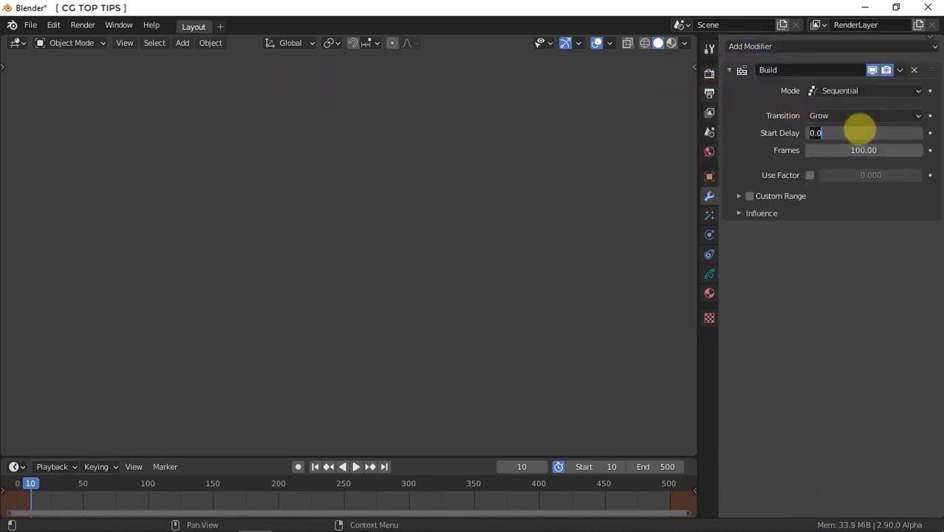
key(Return)
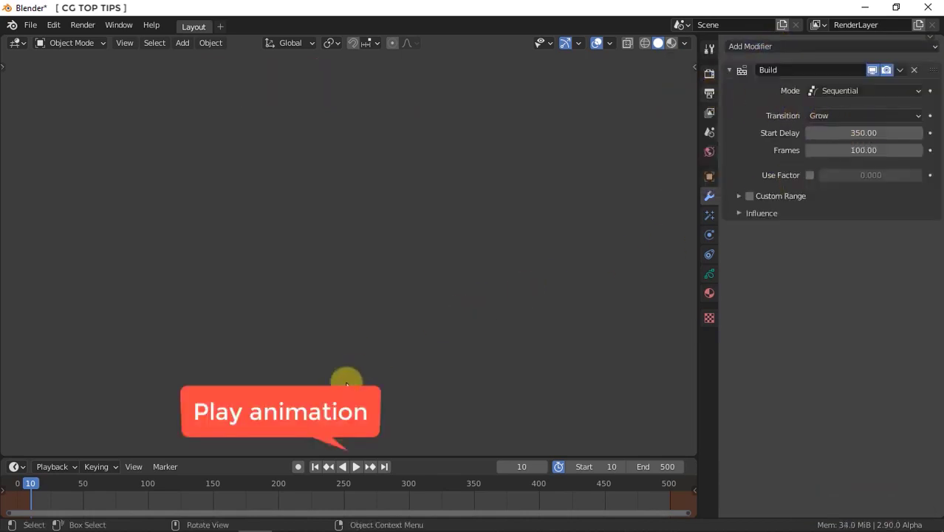
click(357, 466)
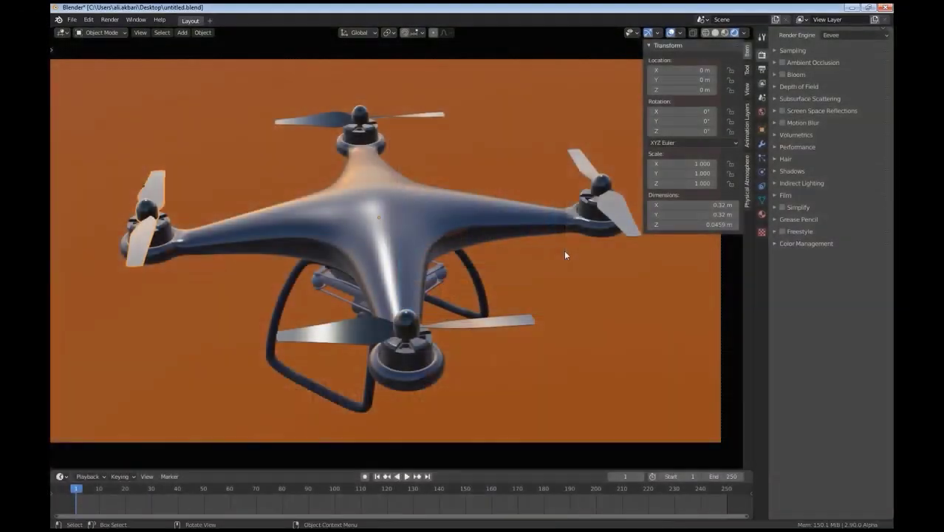
Set the origins of the drone's front and left propellers to their geometry
click(483, 325)
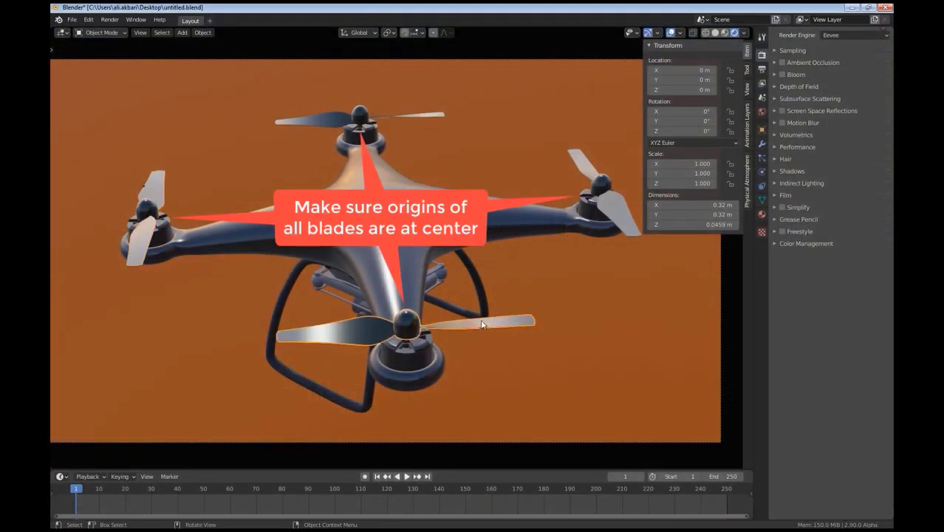
right_click(487, 327)
mouse_move(489, 322)
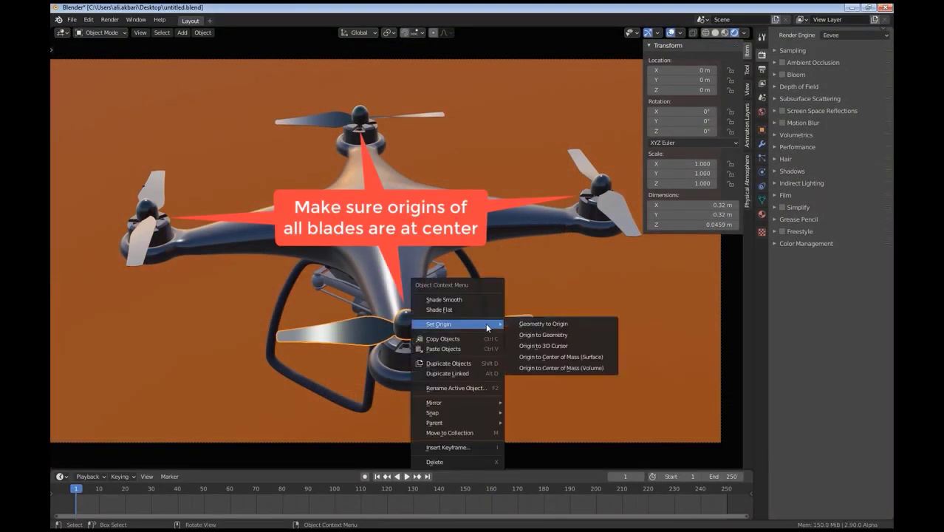
click(537, 333)
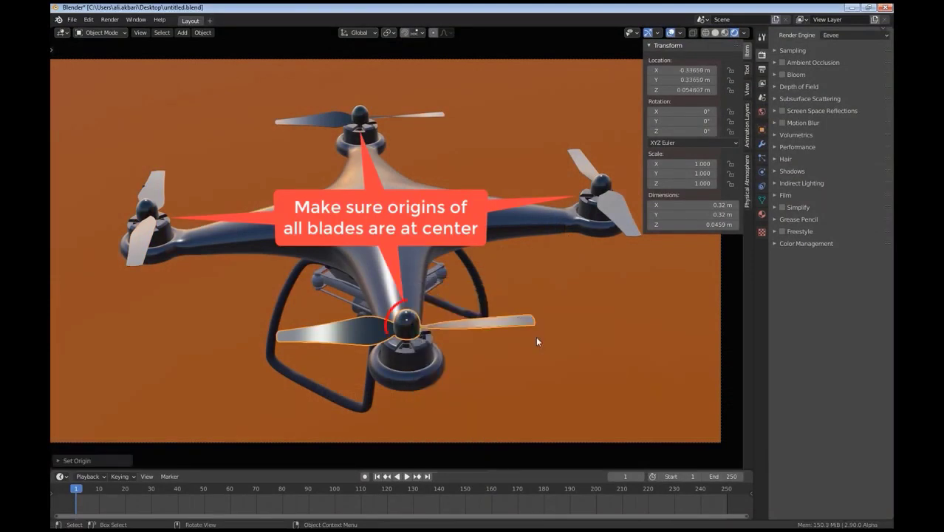
click(153, 189)
right_click(153, 189)
mouse_move(156, 194)
click(201, 203)
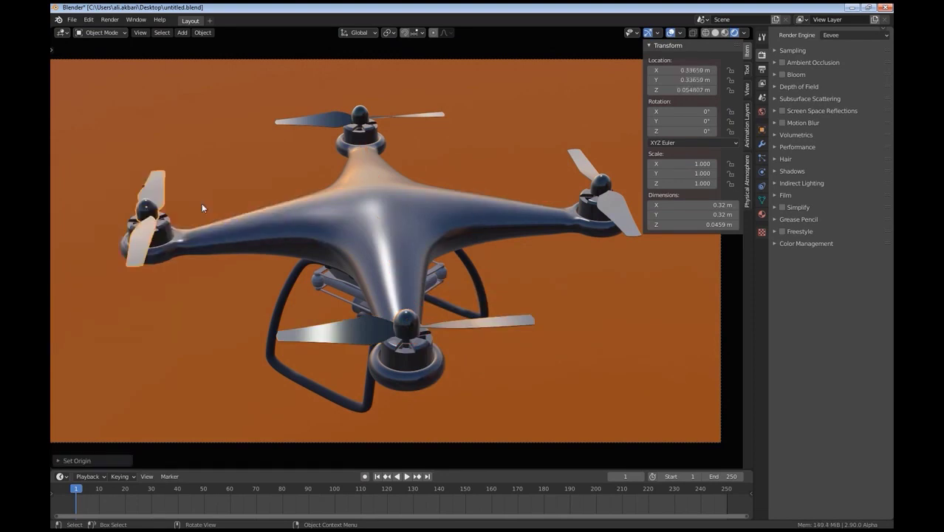
Set the origins of the drone's rear and right propellers to their geometry
click(310, 120)
right_click(310, 119)
mouse_move(314, 114)
click(433, 127)
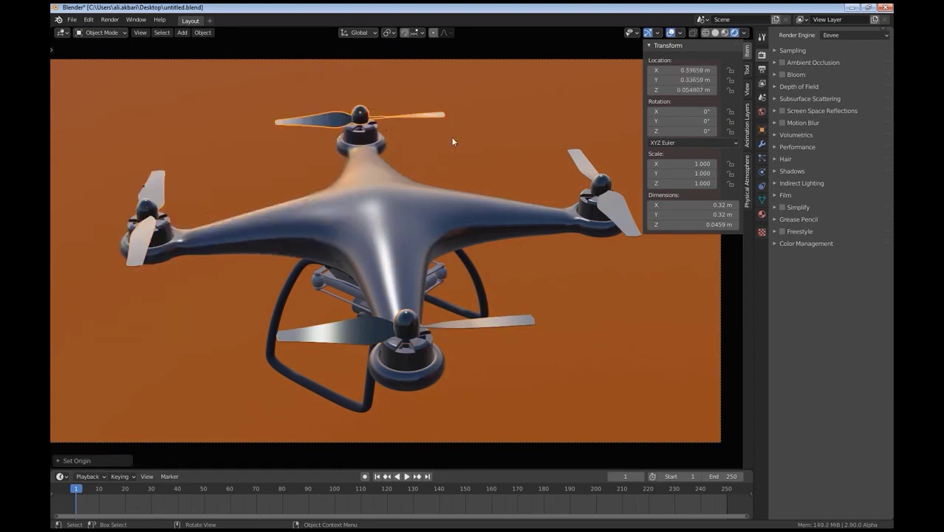
click(589, 169)
right_click(589, 169)
mouse_move(594, 164)
click(626, 174)
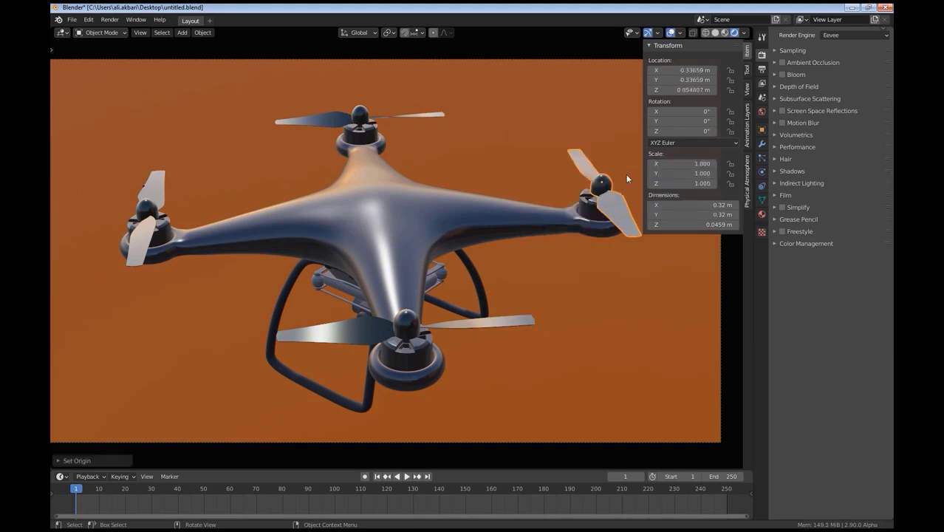
Insert a rotation keyframe for the drone's front propeller at frame 1 with Z rotation at 0°
click(498, 328)
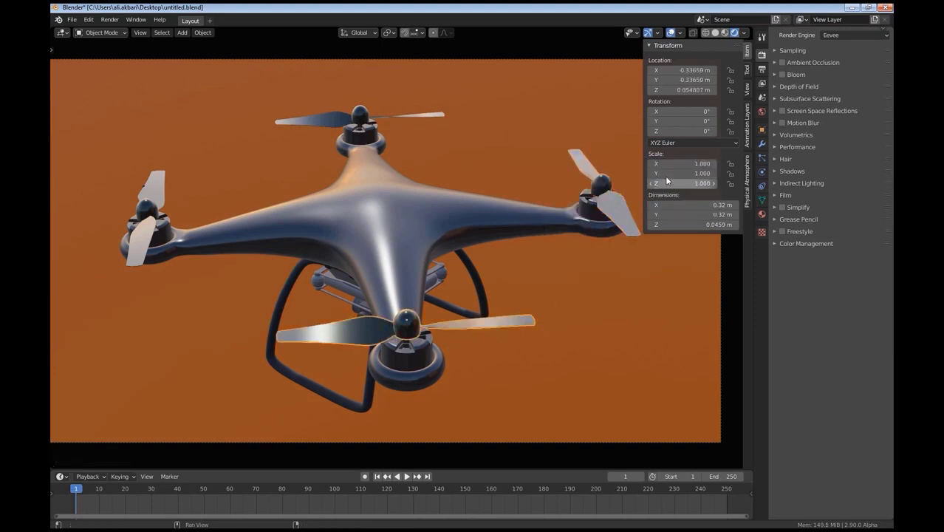
drag(689, 131, 669, 130)
click(688, 131)
key(Return)
right_click(688, 131)
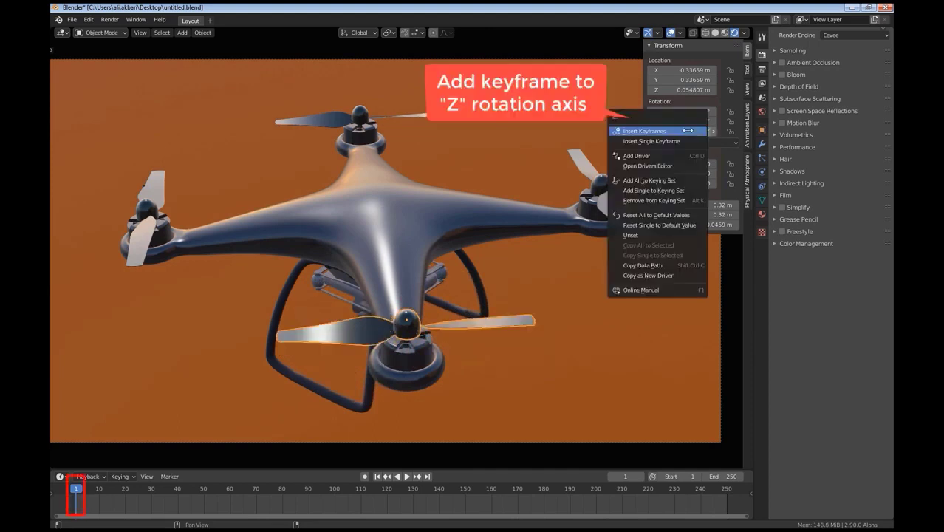
click(644, 131)
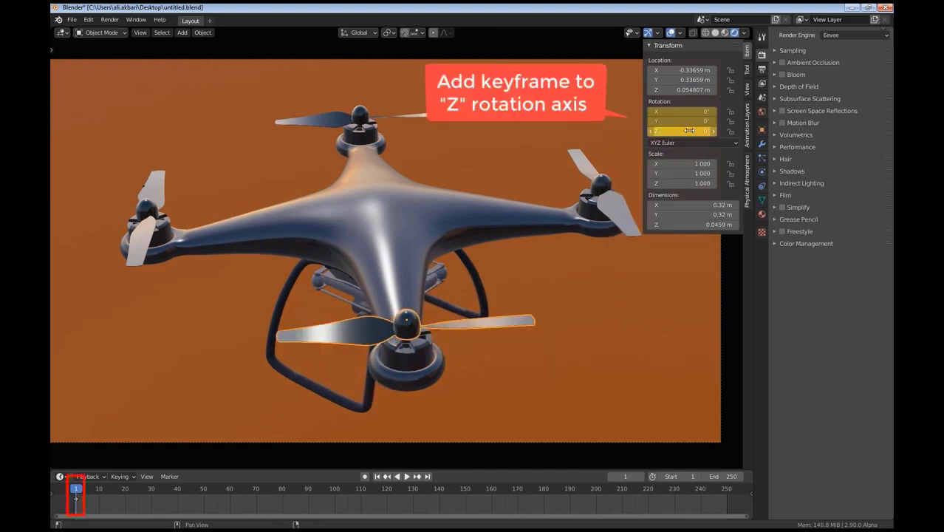
Set the front propeller's Z rotation to 359° at frame 20 and insert a rotation keyframe
click(125, 488)
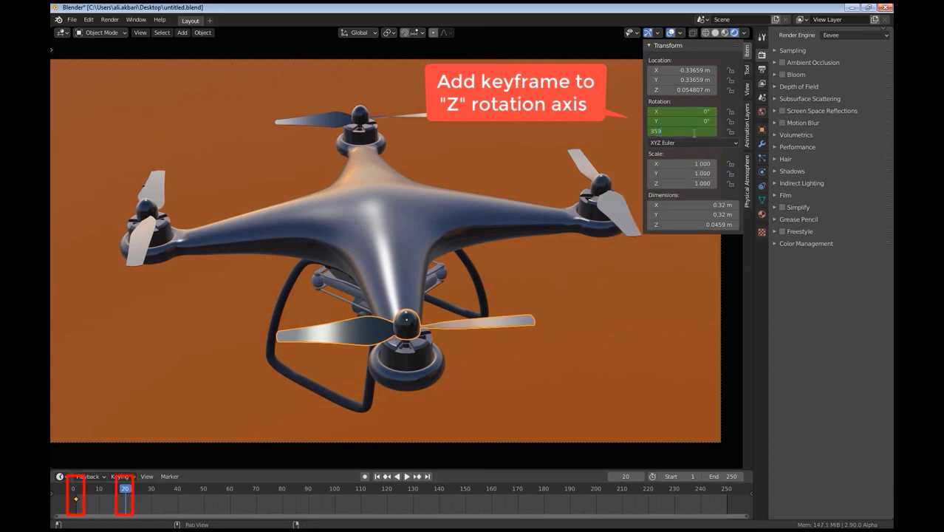
key(Return)
key(i)
right_click(696, 131)
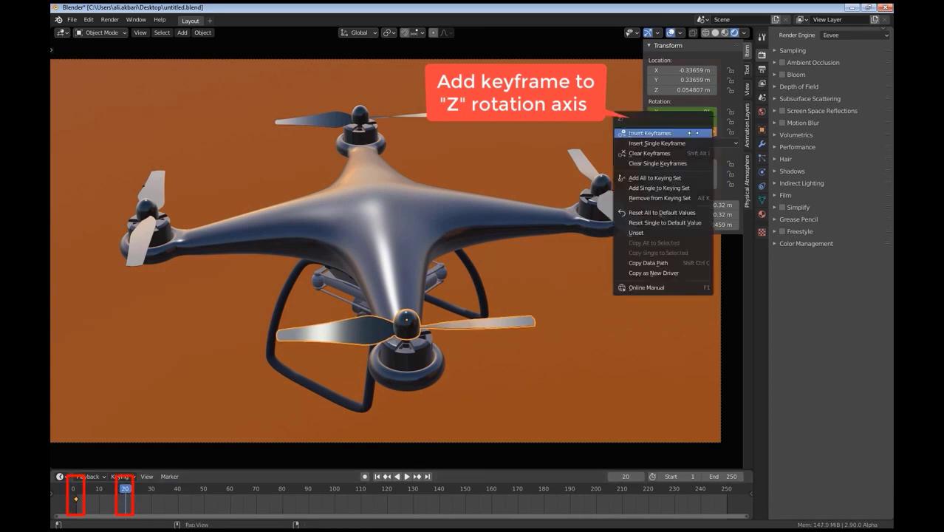
click(693, 133)
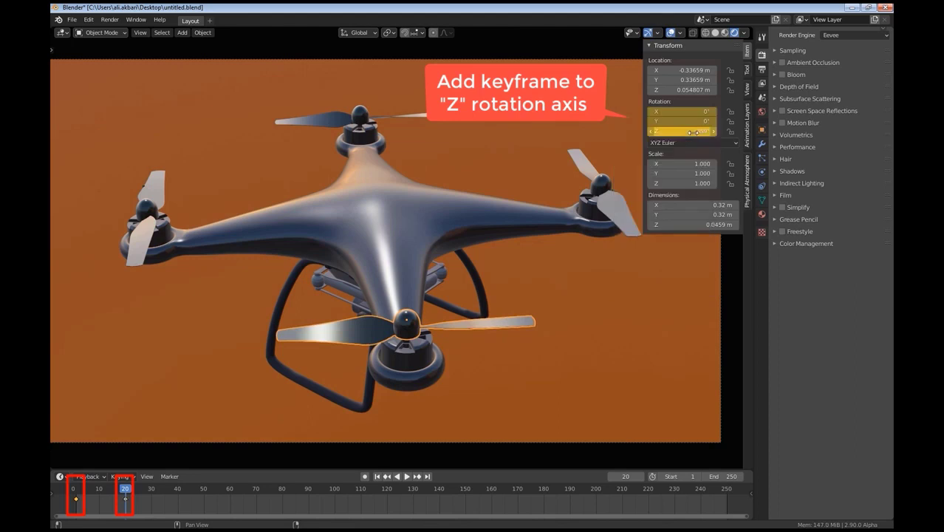
Play the front propeller's rotation from the start of the timeline and stop playback after the second keyframe
click(77, 493)
key(space)
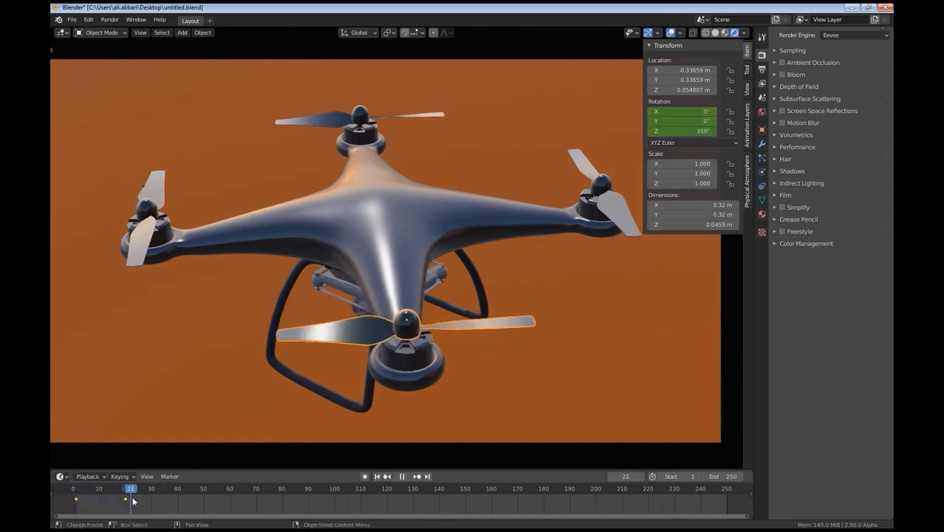
key(space)
Enlarge the timeline area, switch it to the Graph Editor, and show only the Z Euler Rotation curve fitted to view
drag(187, 468, 243, 289)
click(62, 297)
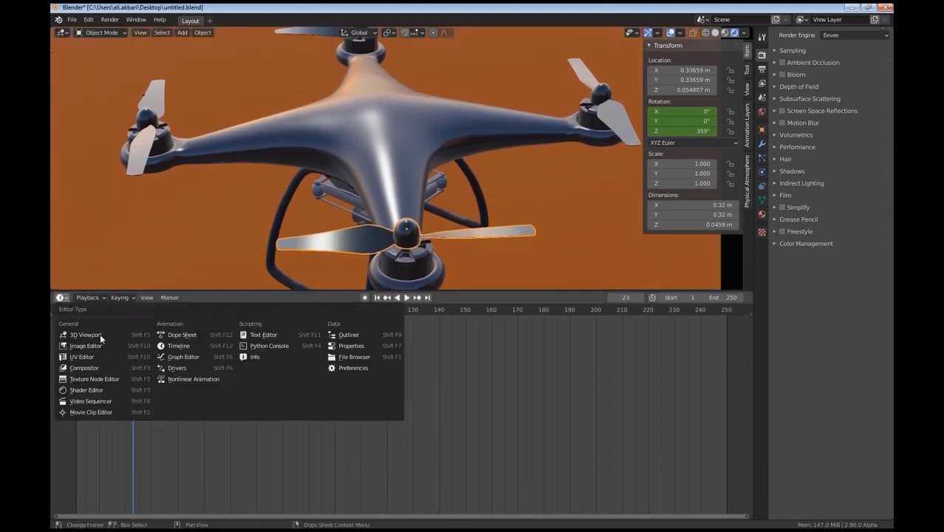
click(184, 357)
click(60, 339)
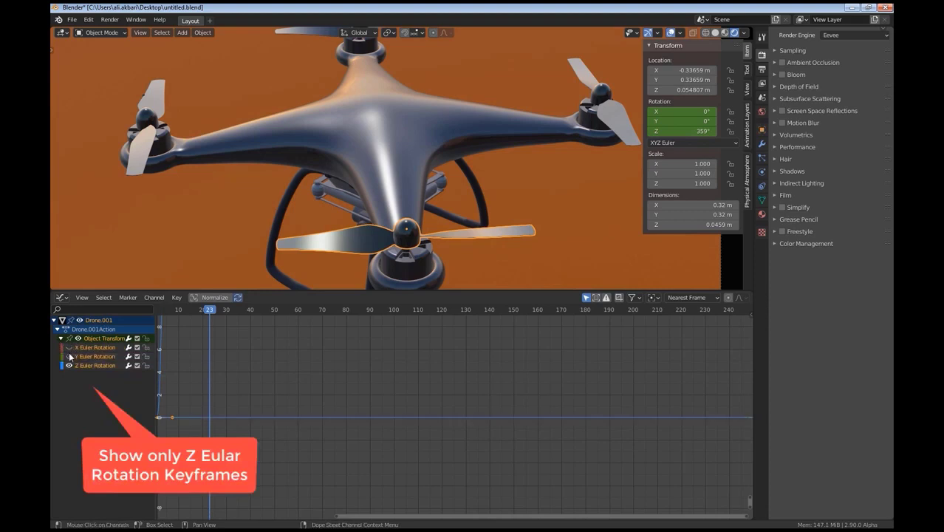
click(69, 357)
key(Home)
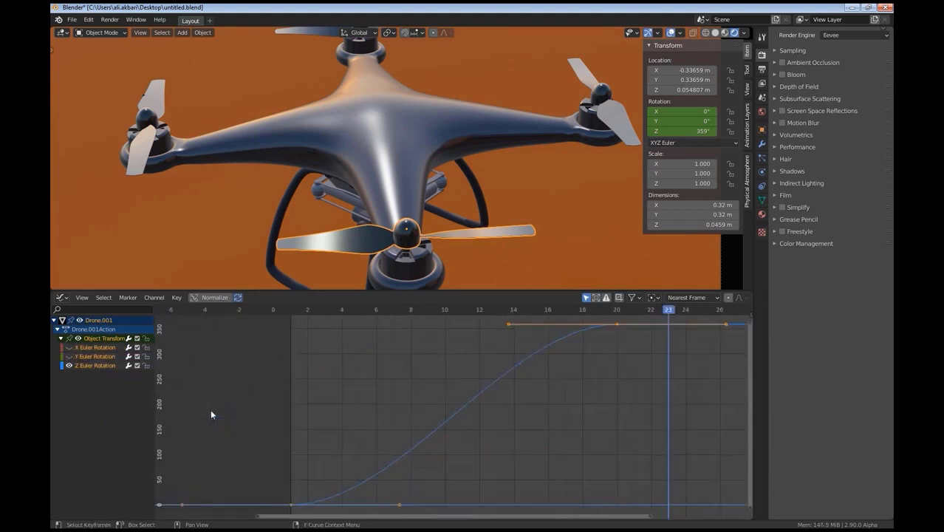
Make the Z Euler Rotation curve linear and add a Cycles F-Curve modifier to it
click(178, 297)
mouse_move(222, 241)
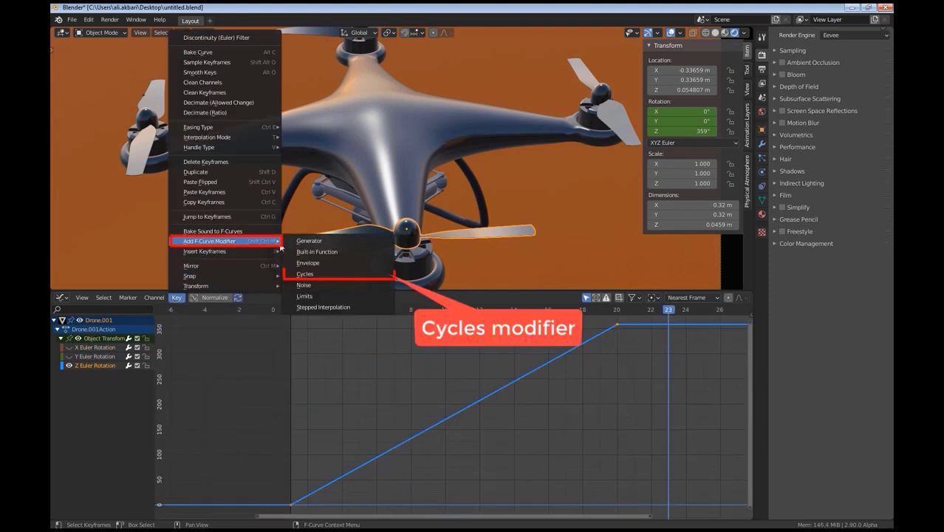
click(320, 272)
Switch the Graph Editor back to a compact Timeline and play the front propeller's looping rotation before stopping playback
click(61, 297)
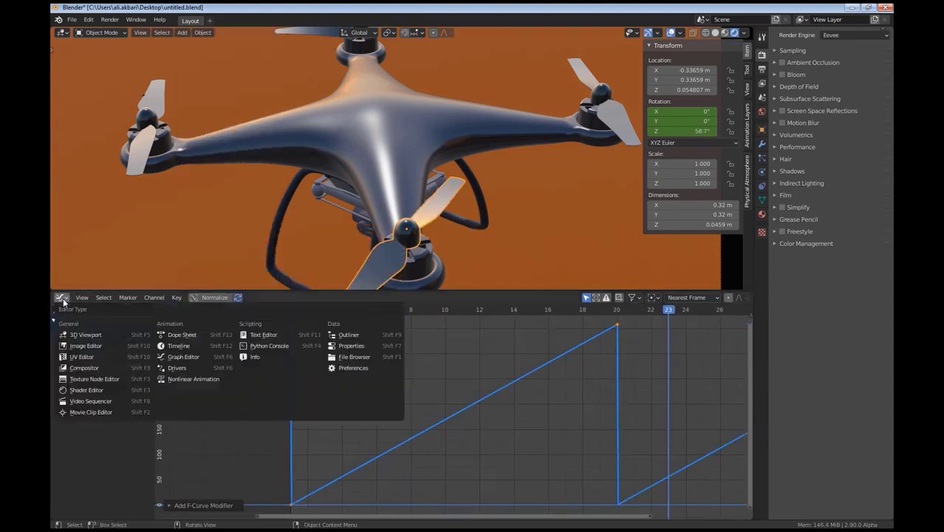
click(175, 346)
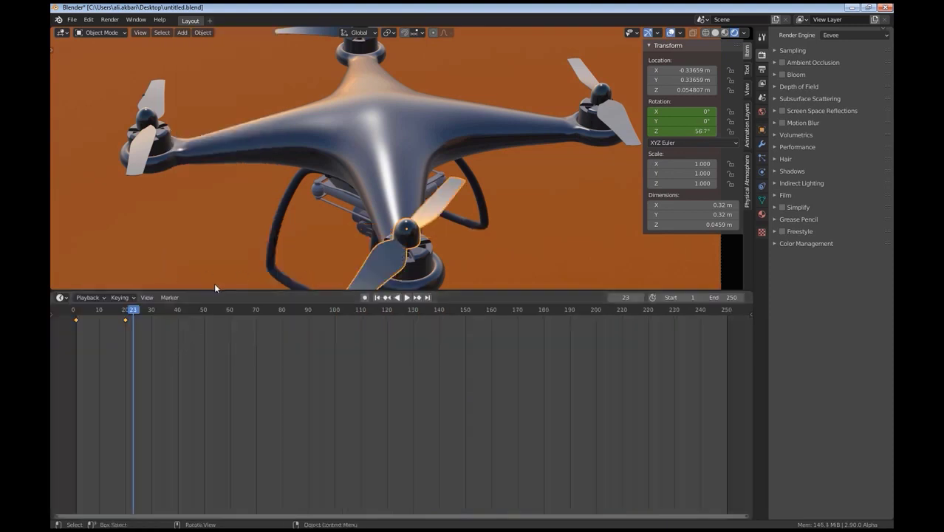
drag(214, 290, 209, 474)
click(407, 481)
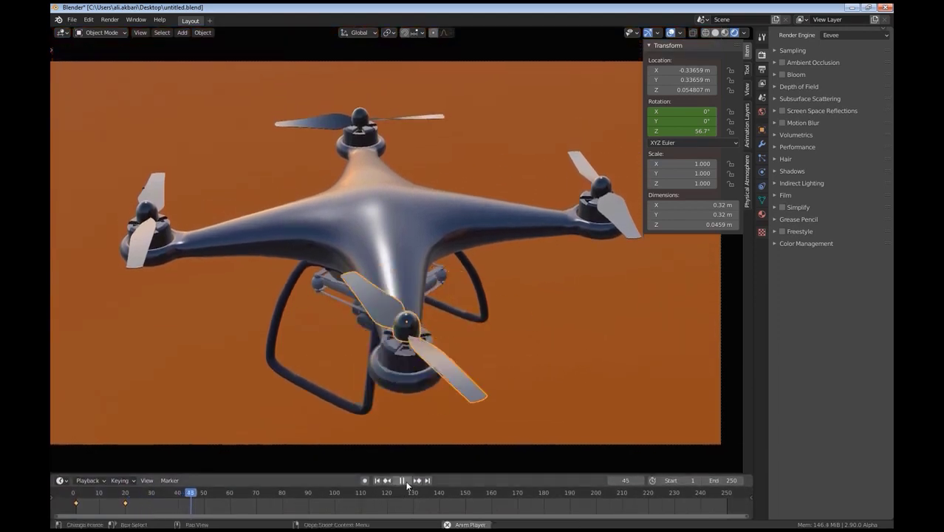
click(407, 481)
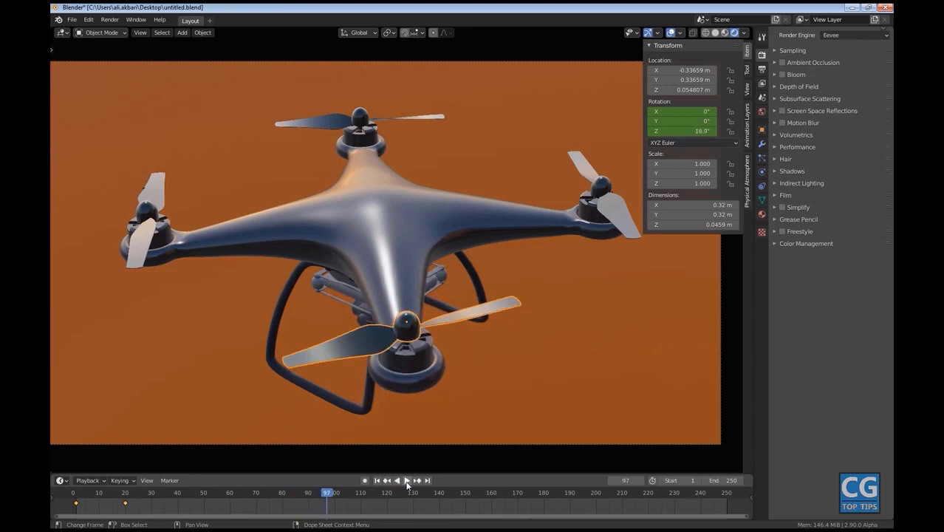
Link the front propeller's animation data to the three still propellers, with the front propeller as the active object
click(158, 197)
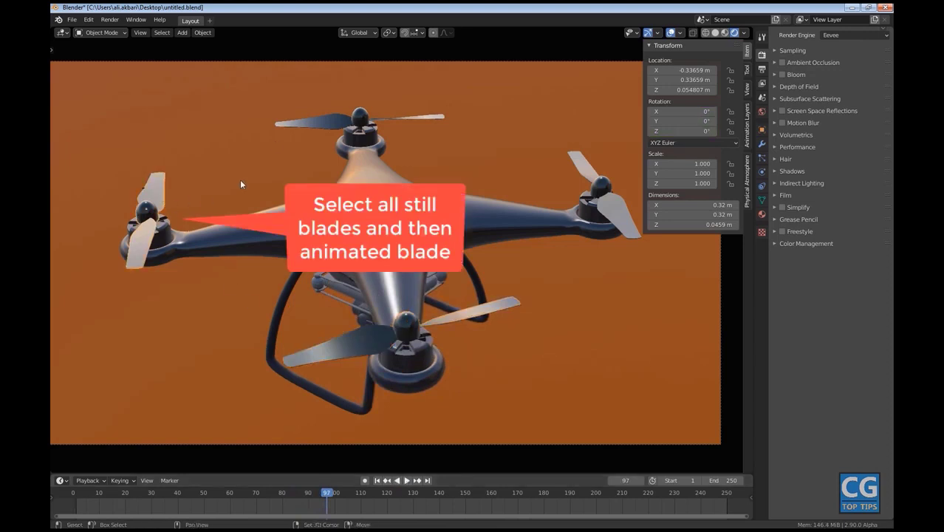
shift+click(300, 123)
shift+click(610, 207)
shift+click(452, 325)
key(ctrl+l)
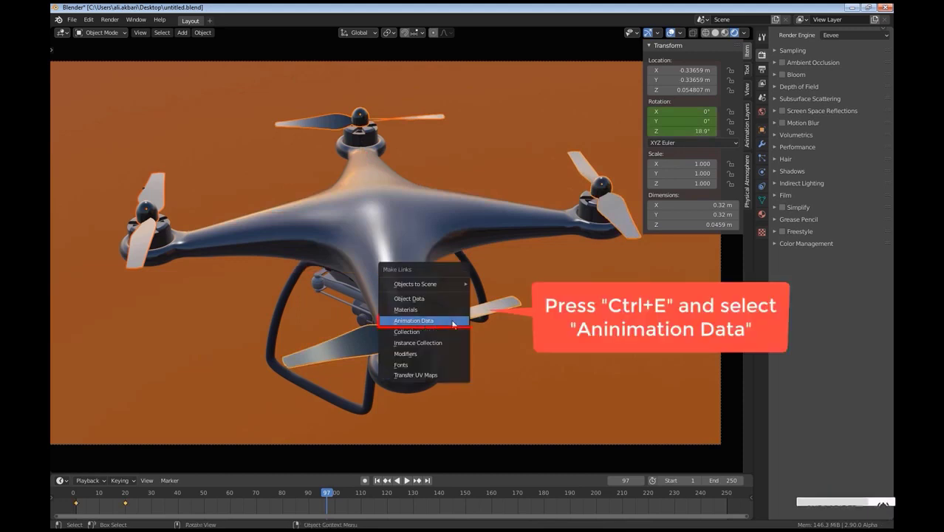
click(436, 323)
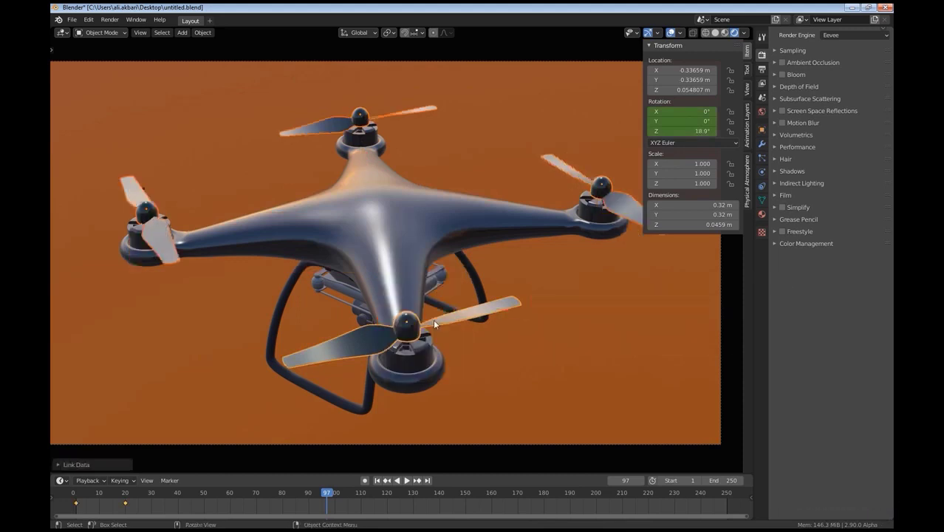
Play the four propellers from the start, stop at frame 57, and view a still render of that frame
click(379, 480)
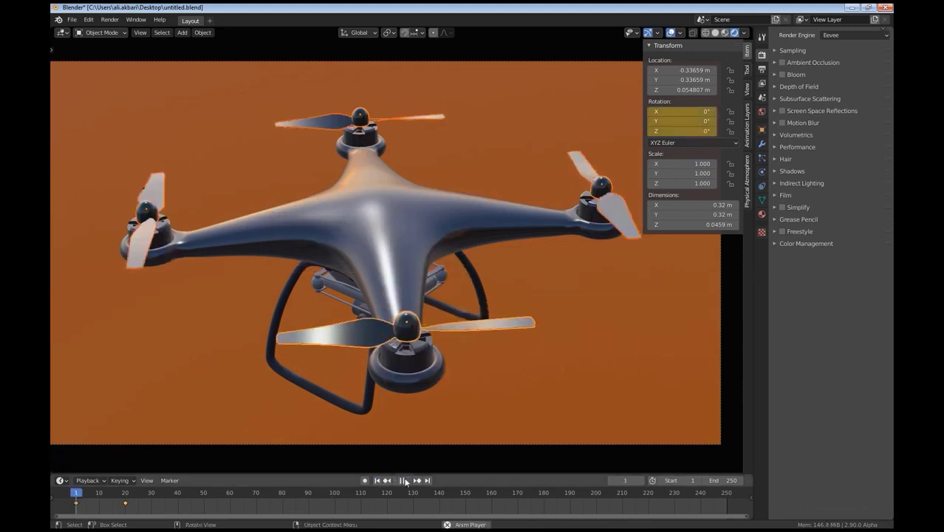
click(404, 481)
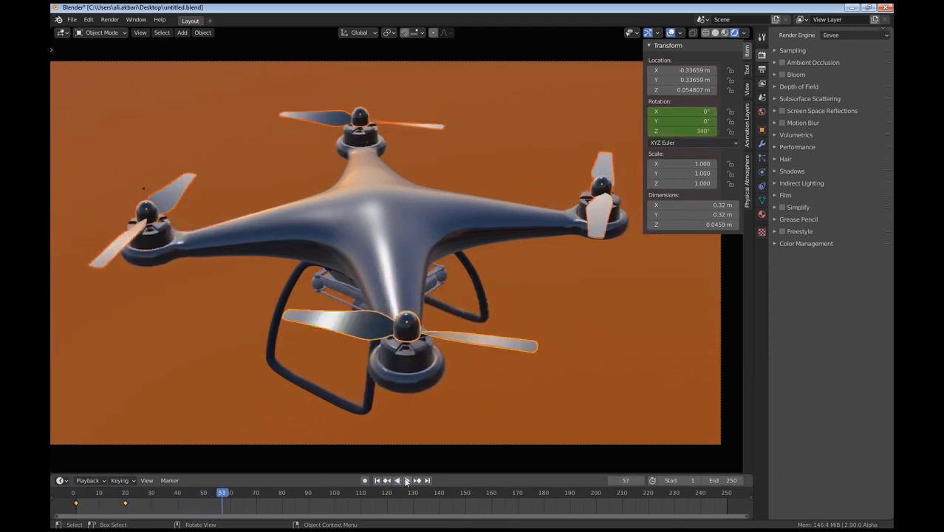
click(110, 19)
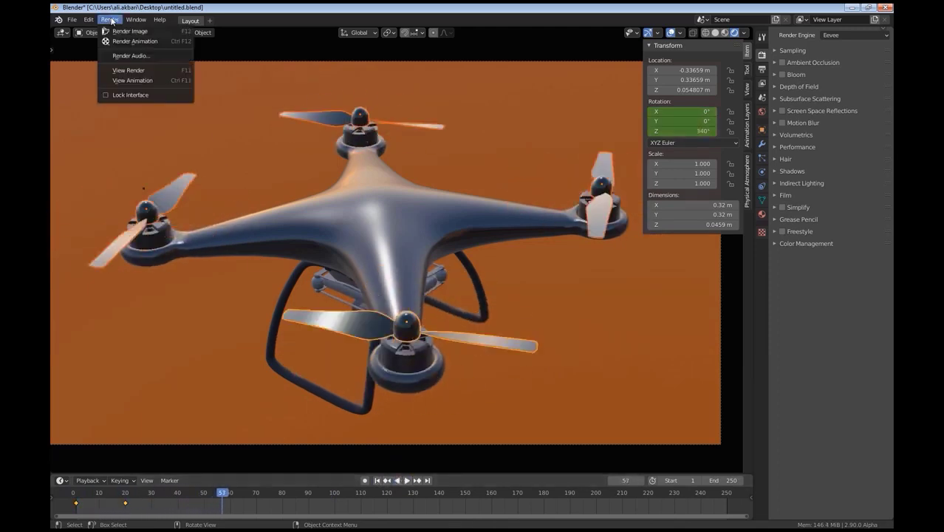
click(122, 32)
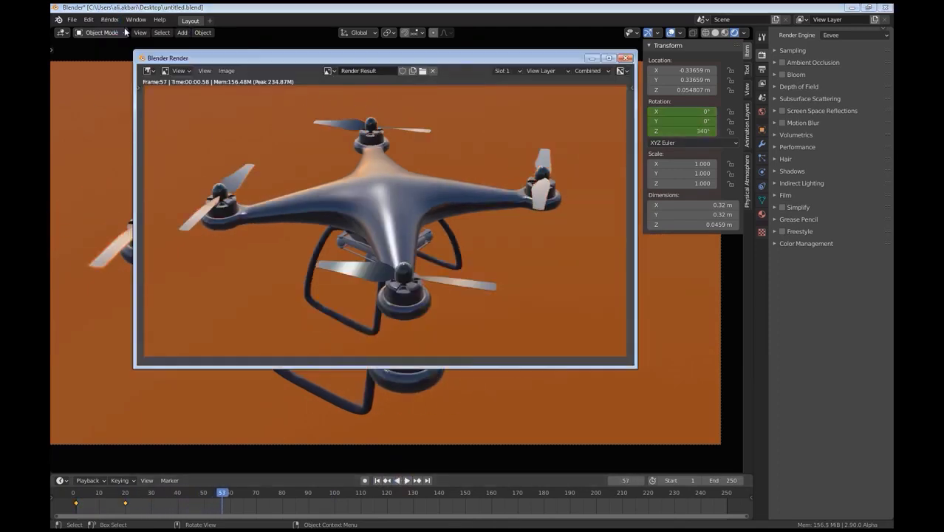
click(630, 60)
Enable Eevee Motion Blur with a shutter of 0.78 and render the current frame
click(773, 122)
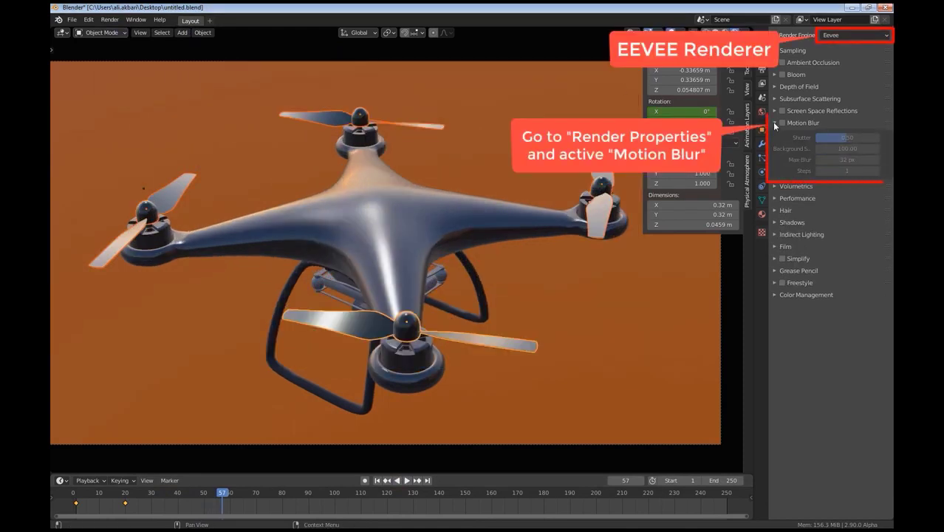
click(783, 123)
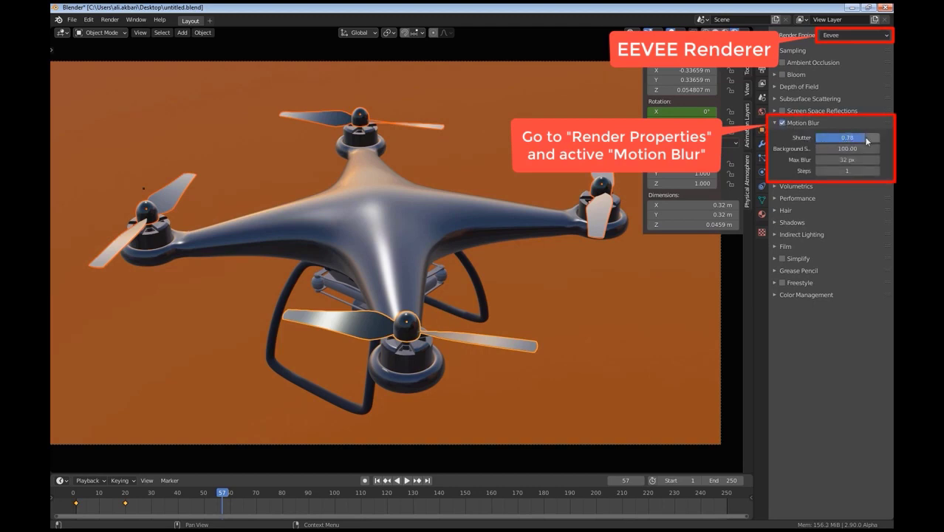
click(110, 20)
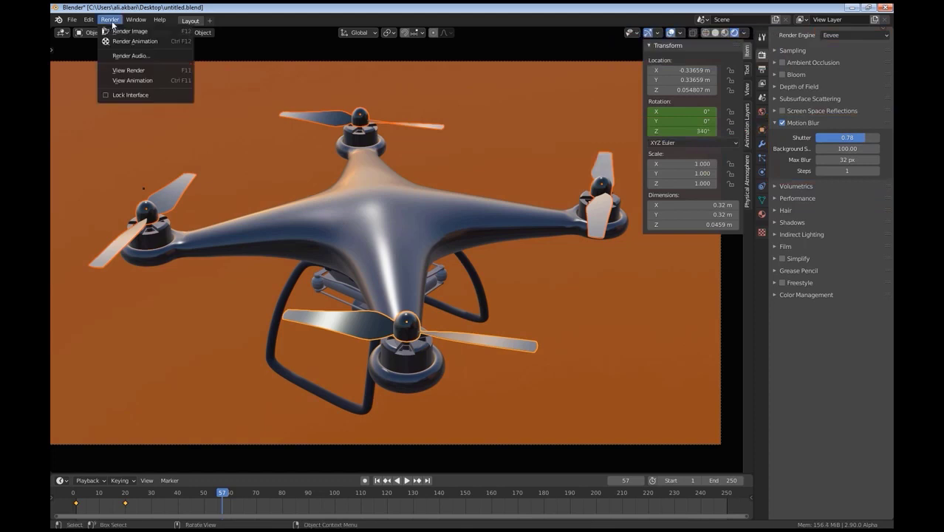
click(117, 32)
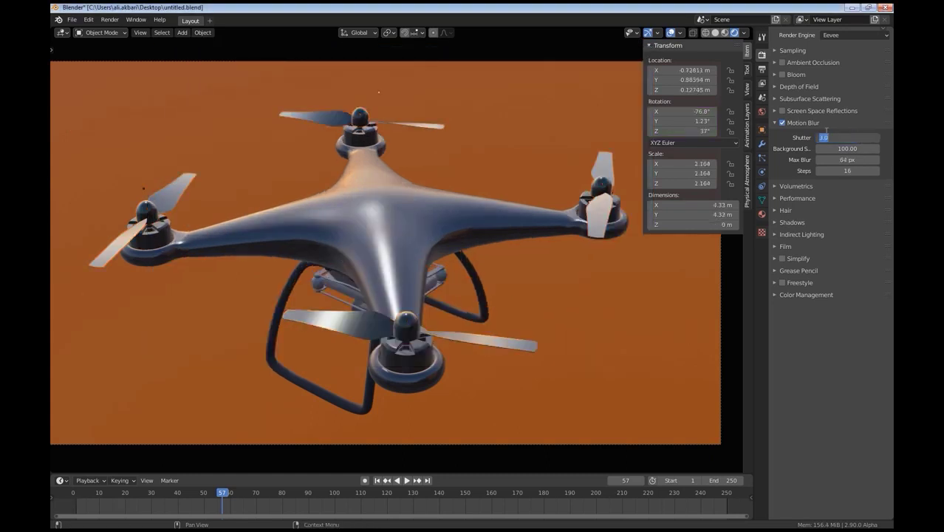
Render the drone with Motion Blur at shutter 3.00, max blur 64 px and 16 steps, close the result, and render again
click(111, 20)
click(122, 32)
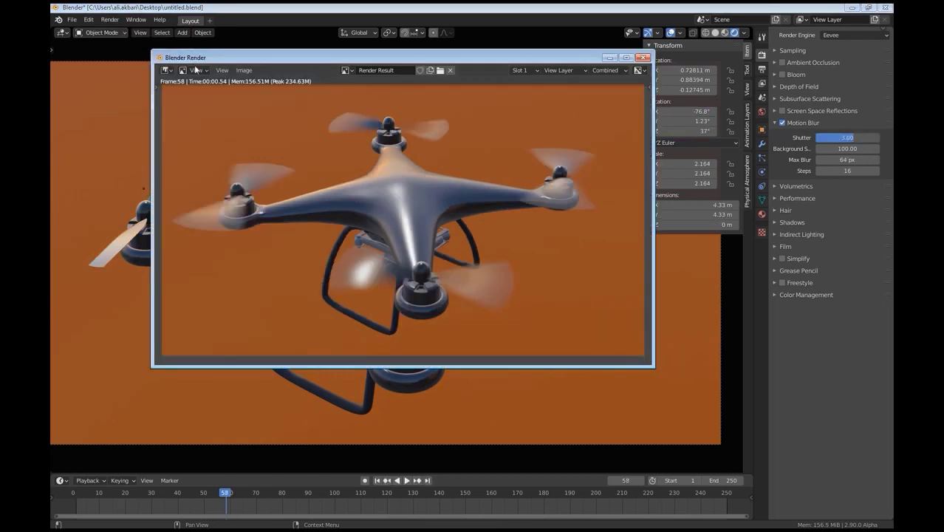
click(643, 57)
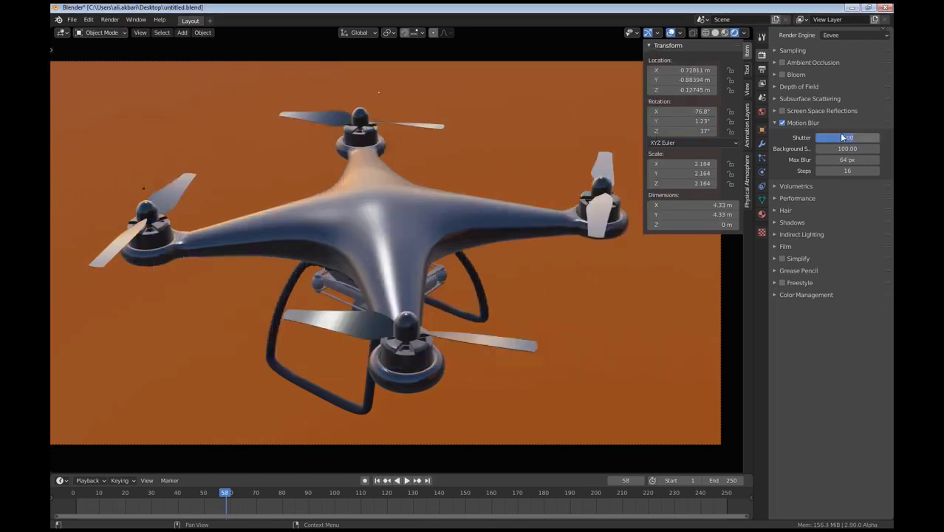
click(111, 20)
click(122, 31)
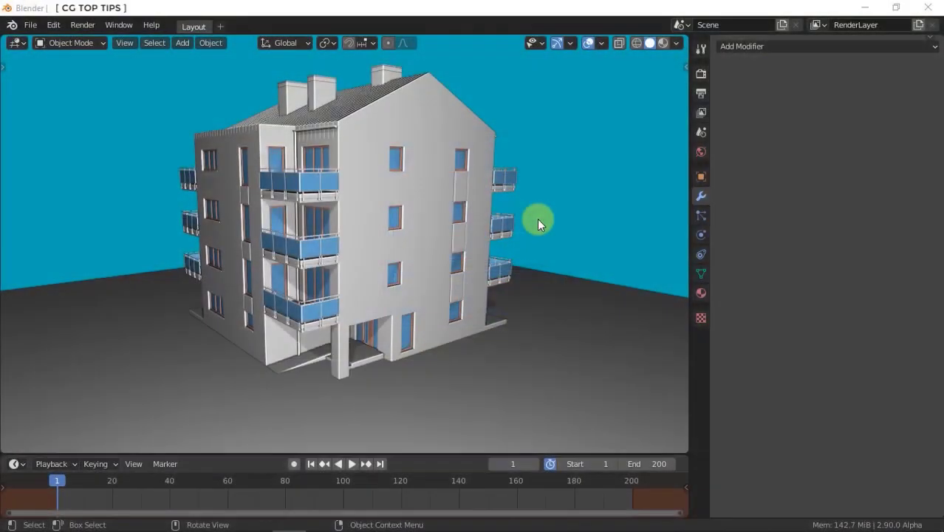
Apply the Quick Explode effect to the apartment building
middle_drag(537, 219, 557, 223)
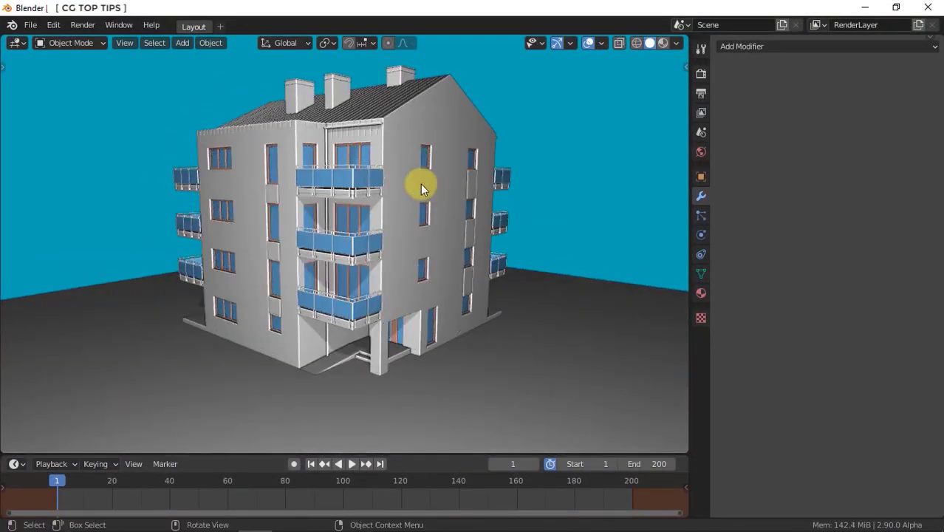
click(408, 140)
click(223, 43)
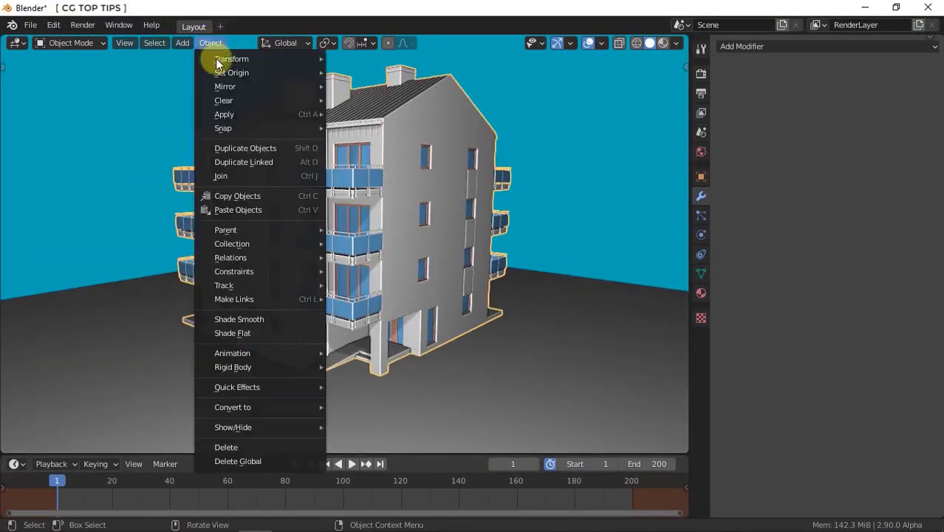
mouse_move(247, 386)
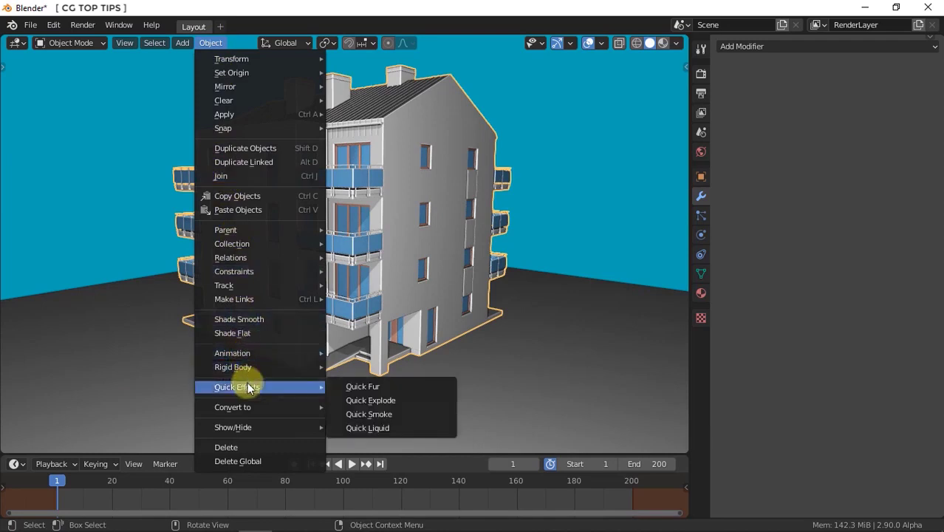
click(381, 399)
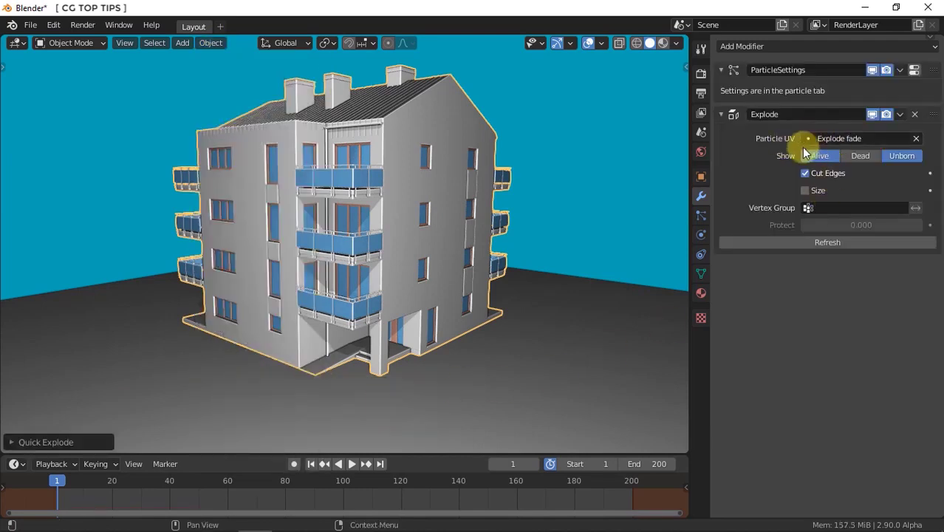
Enable Collision physics on the ground plane
click(610, 328)
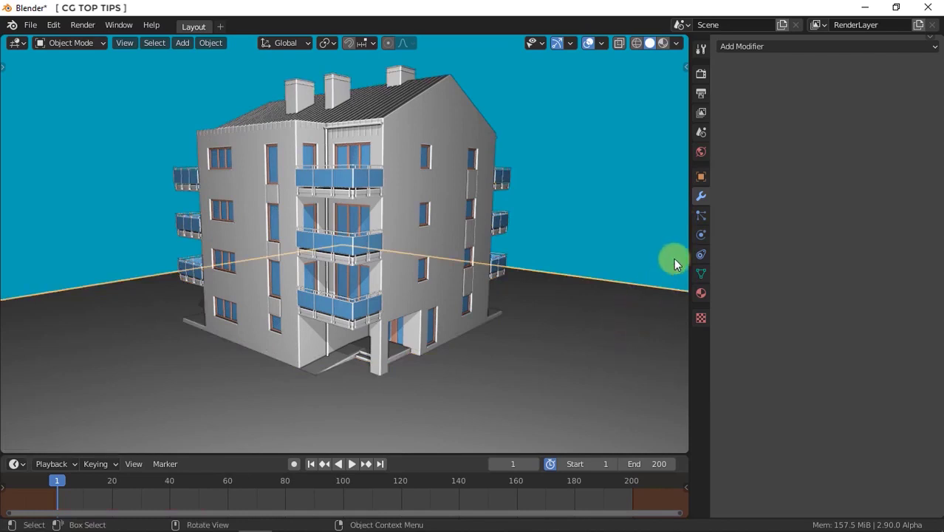
click(700, 233)
click(776, 79)
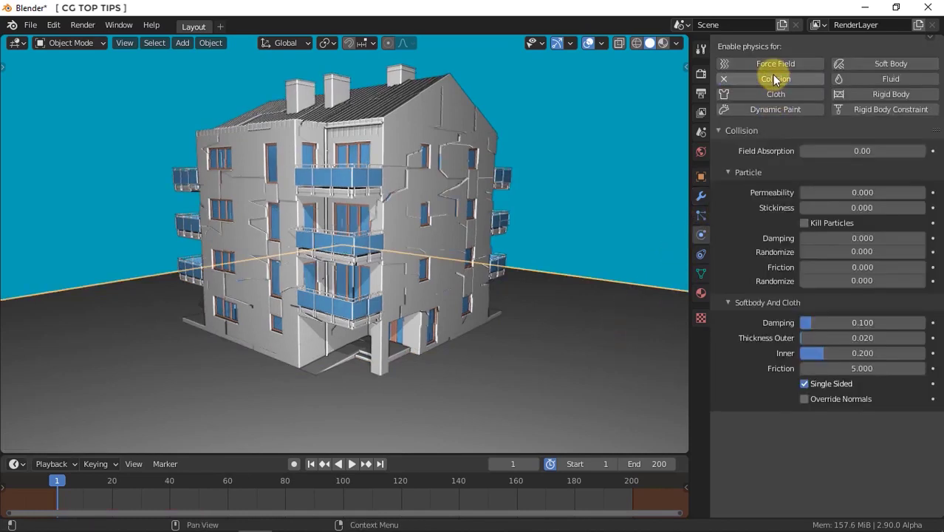
Set the emission number of the building's explosion particles to 200
click(460, 119)
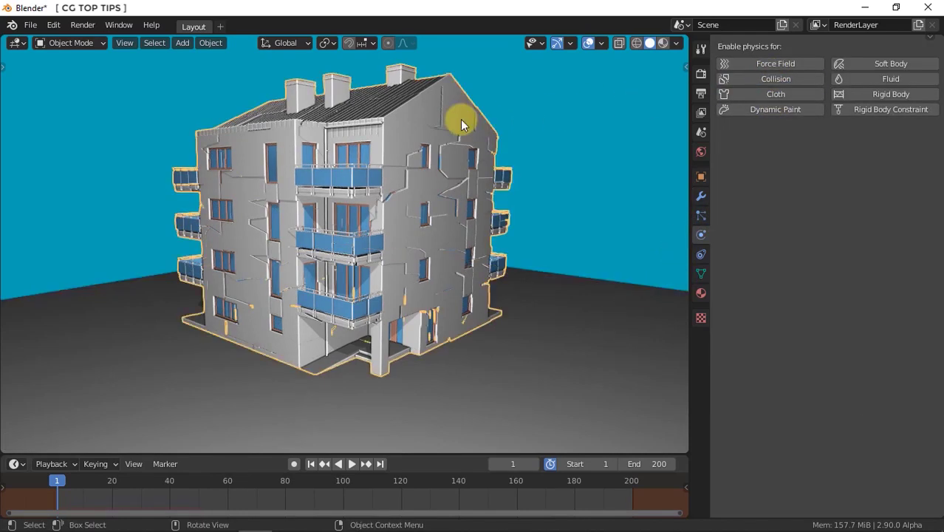
click(699, 215)
click(874, 167)
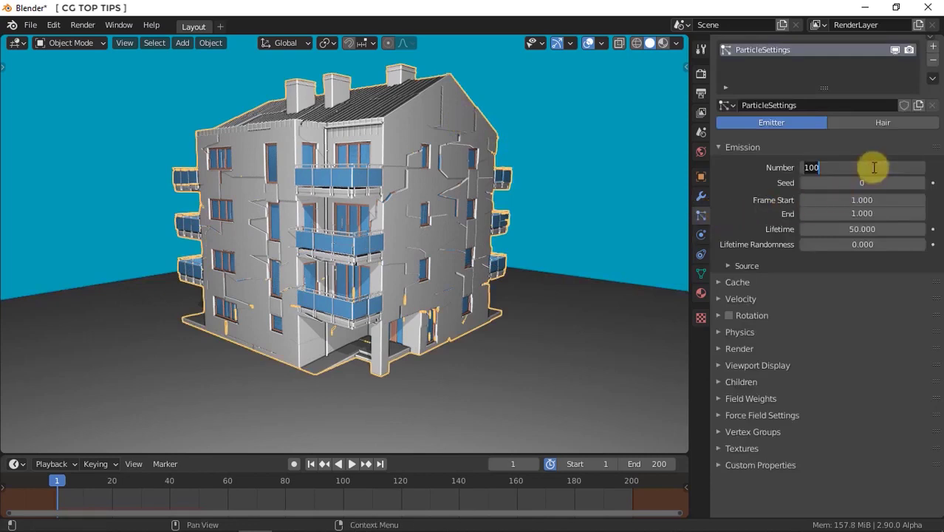
text(200)
key(Return)
Set the building's particle emission to start at frame 50 and end at frame 100, with a lifetime of 150
click(866, 200)
text(50)
key(Return)
click(866, 213)
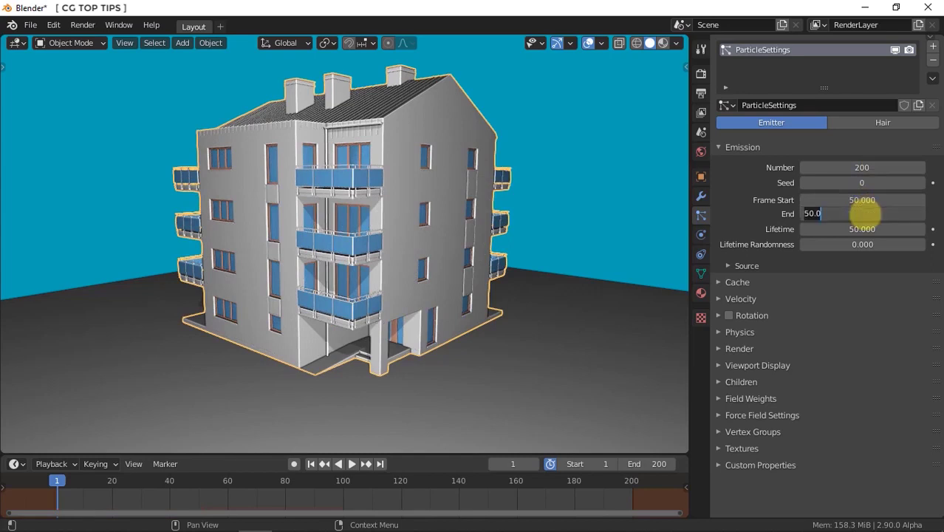
key(Return)
click(866, 229)
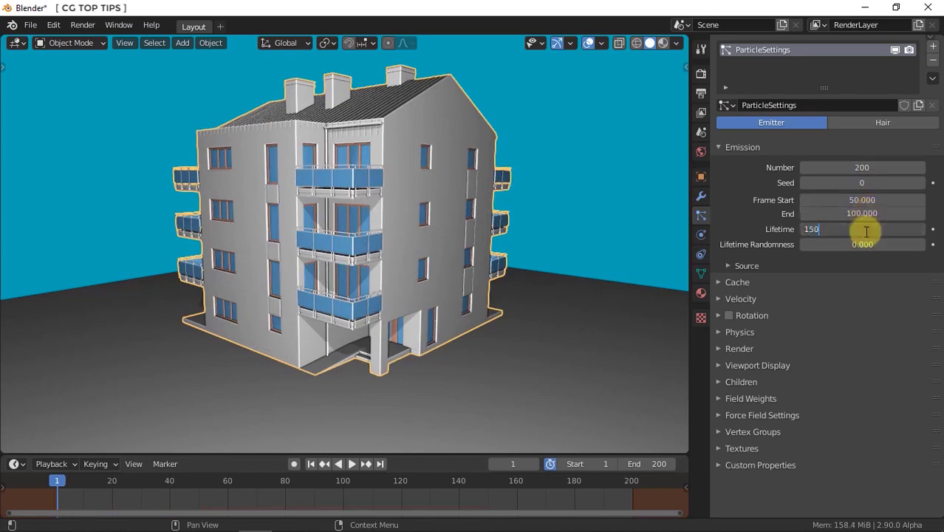
key(Return)
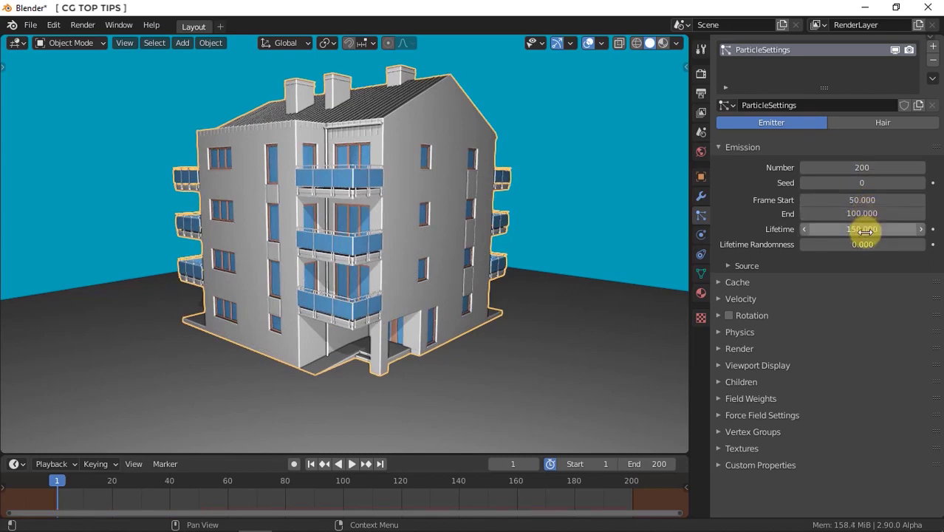
Enable Dynamic rotation for the building's particles and preview the explosion, returning to the first frame
click(718, 316)
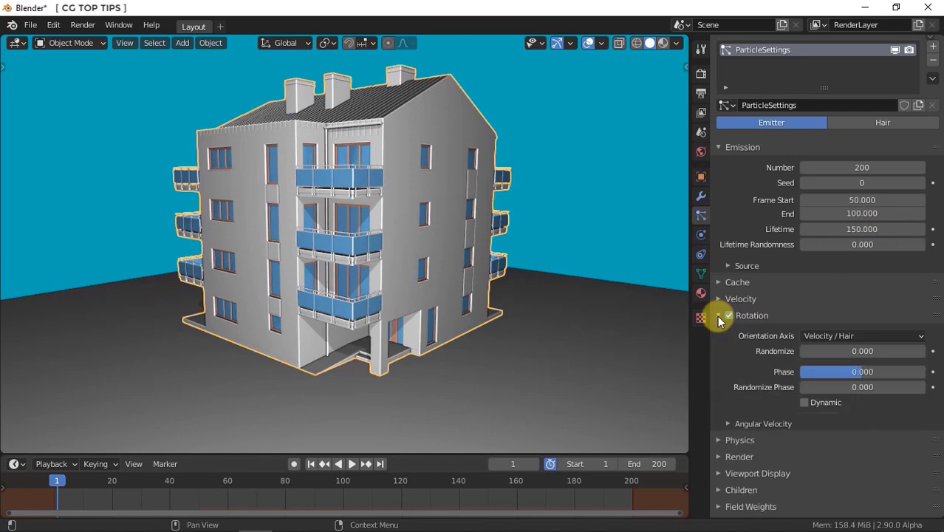
click(804, 402)
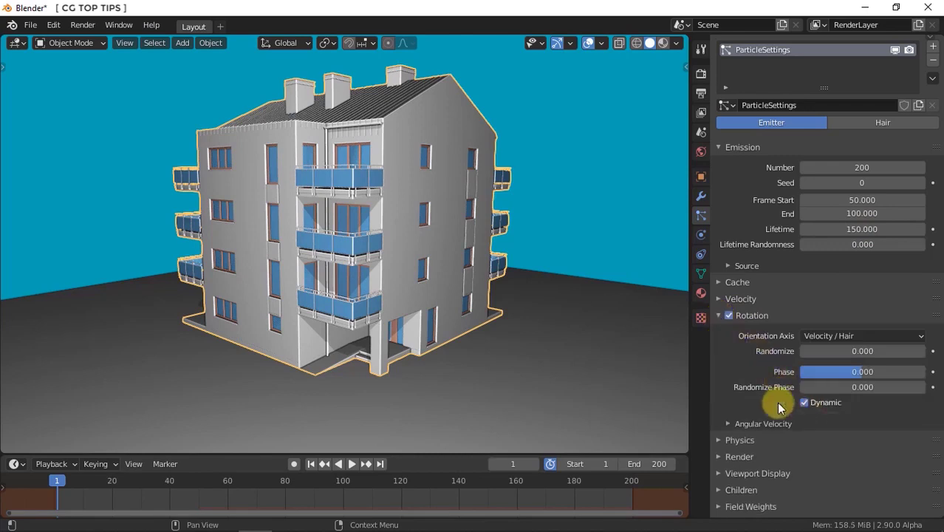
click(355, 464)
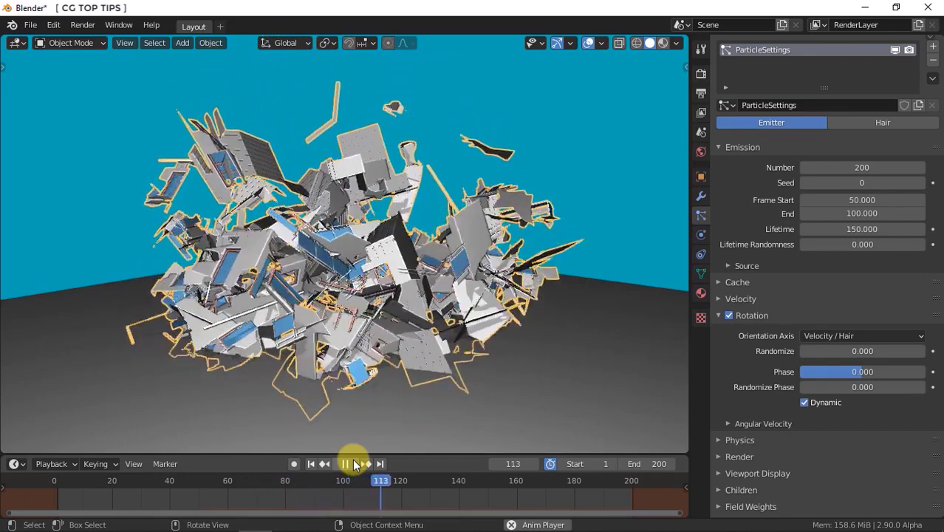
click(353, 464)
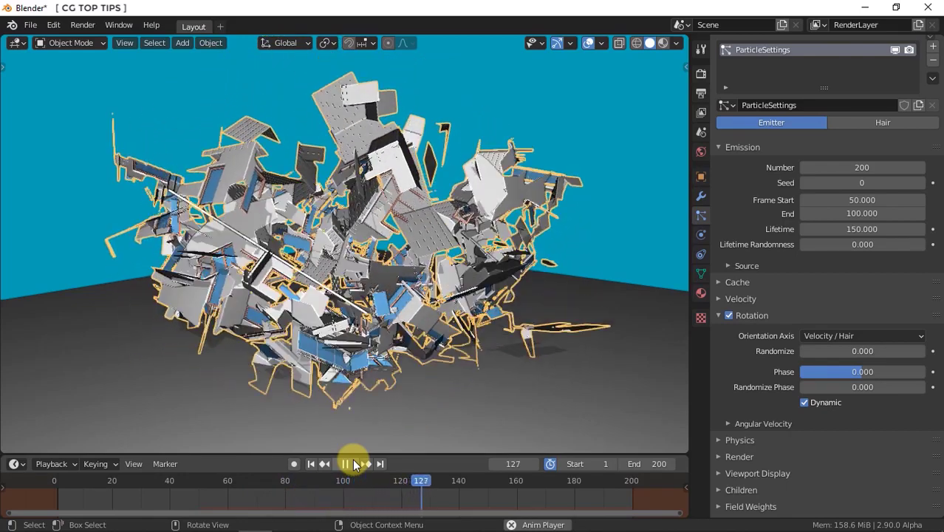
click(311, 464)
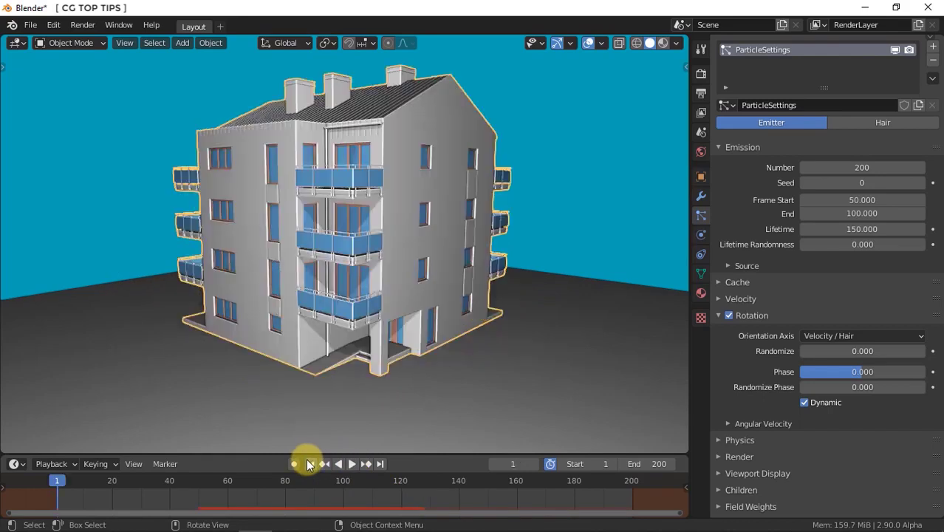
Set the ground plane's particle collision Stickiness to 5 and Friction to 0.4
click(590, 363)
click(701, 235)
click(838, 208)
text(5)
key(Return)
double_click(862, 266)
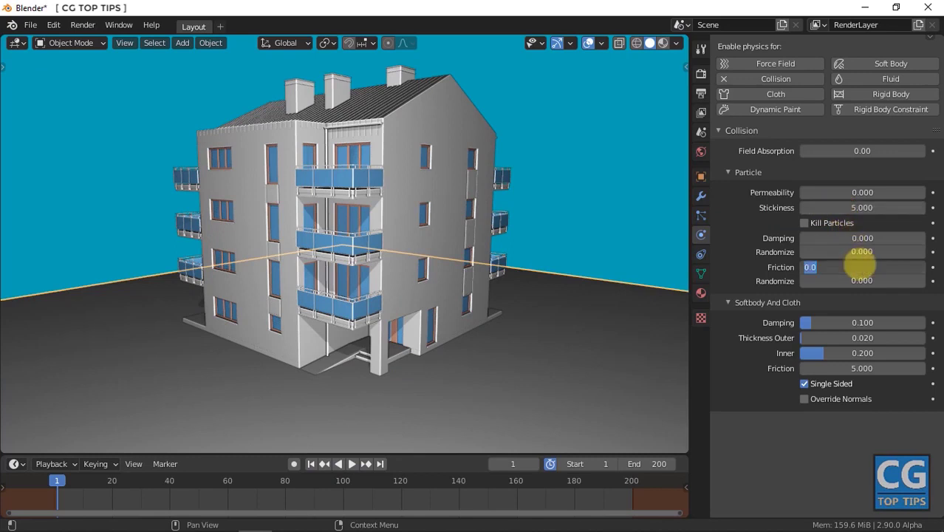
text(4)
key(Return)
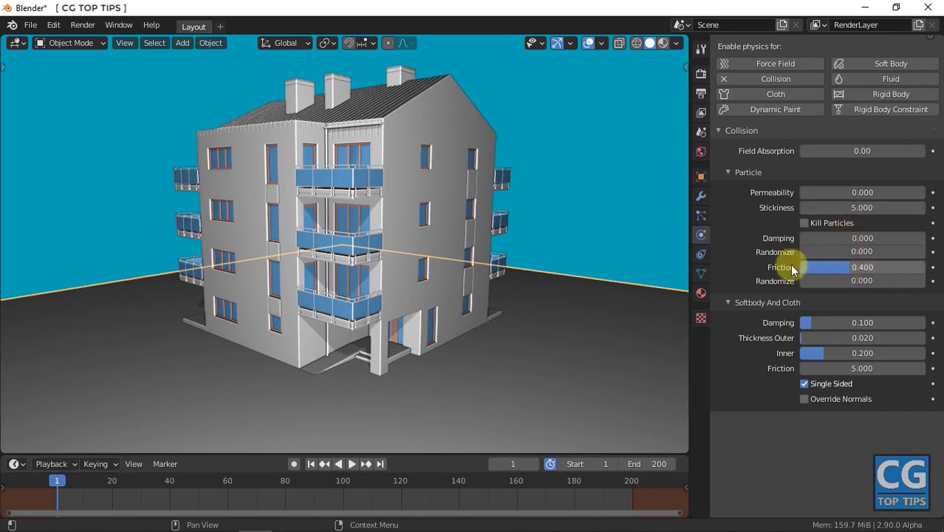
Add a Solidify modifier to the building with a Thickness of 0.1
click(468, 165)
click(701, 195)
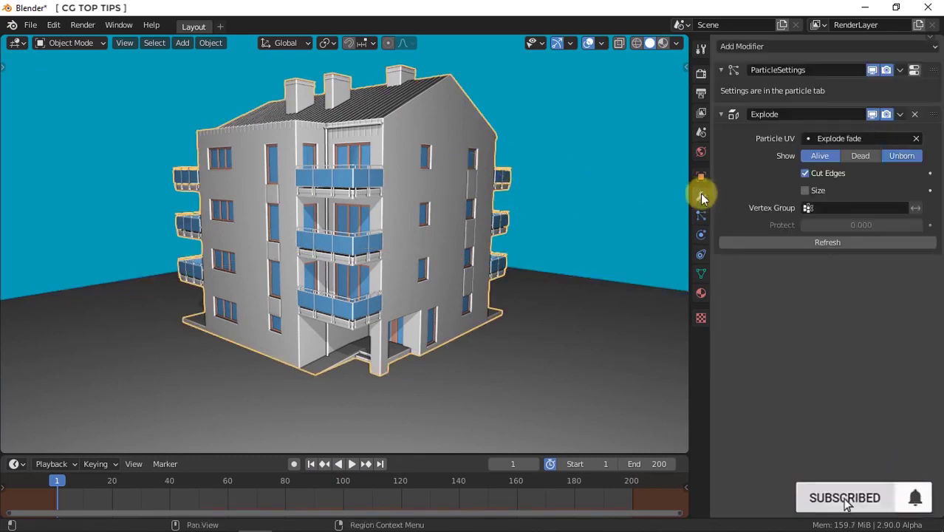
click(783, 46)
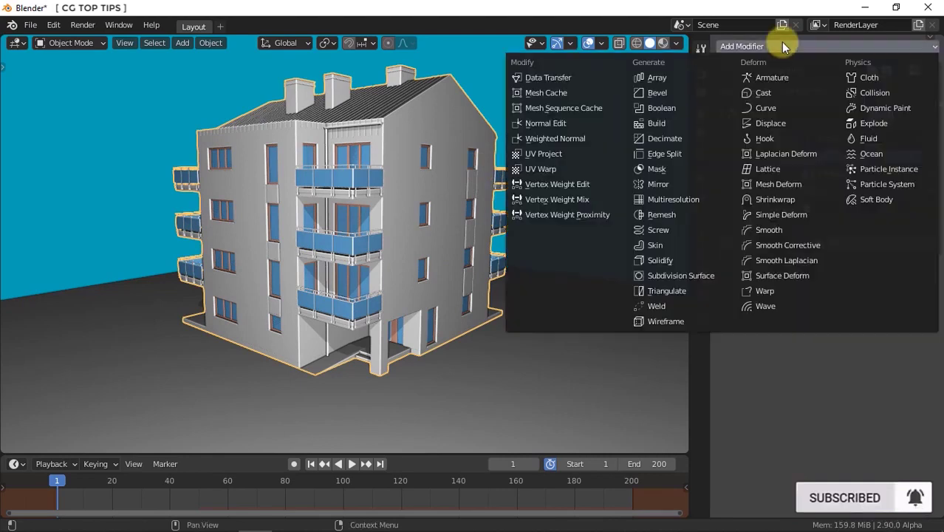
click(655, 261)
click(853, 304)
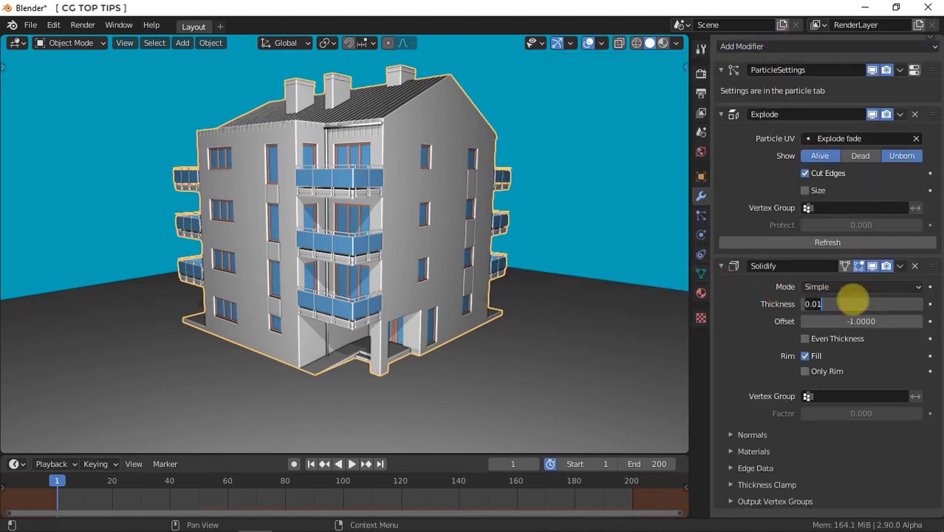
key(Return)
Play the building demolition in the current view and again through the camera to examine the thickened debris
click(353, 464)
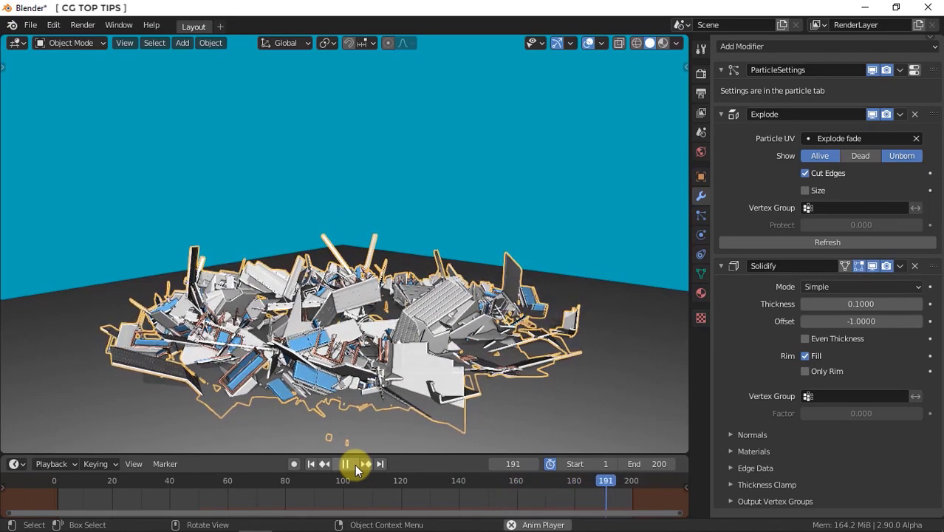
click(355, 464)
click(663, 194)
key(KP_0)
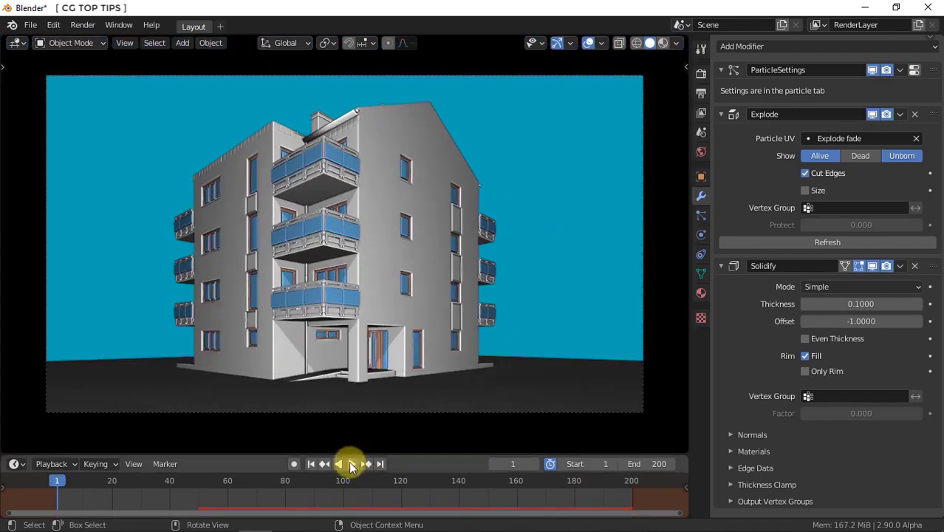
click(348, 464)
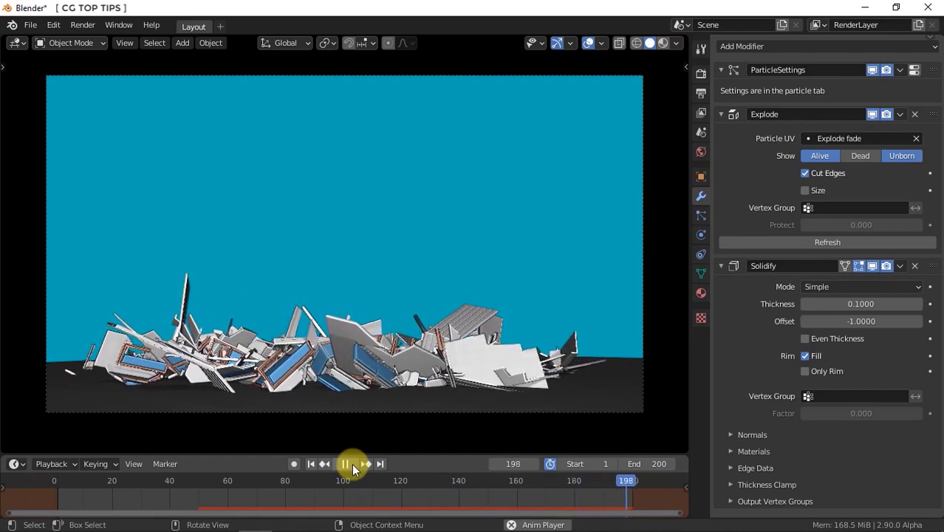
click(348, 466)
middle_drag(443, 304, 451, 354)
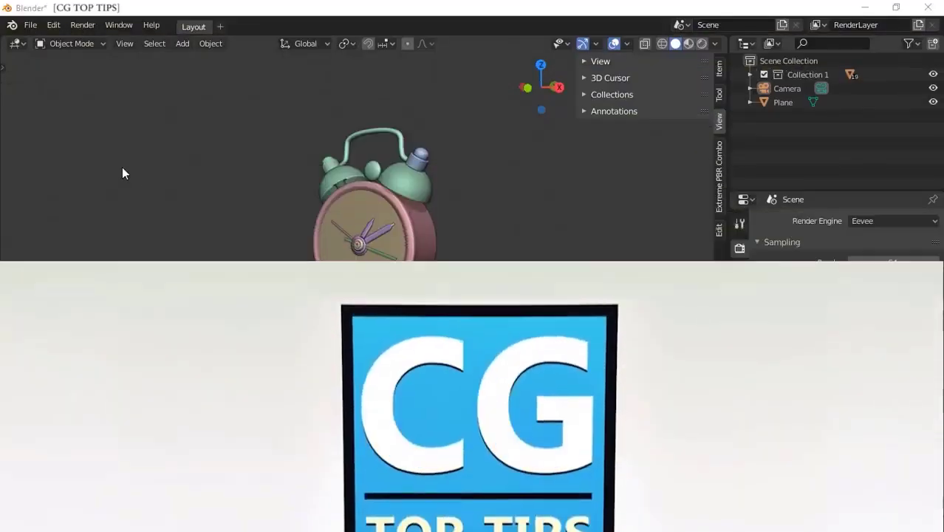
Install the Object Shake add-on and enable it in the preferences
click(53, 25)
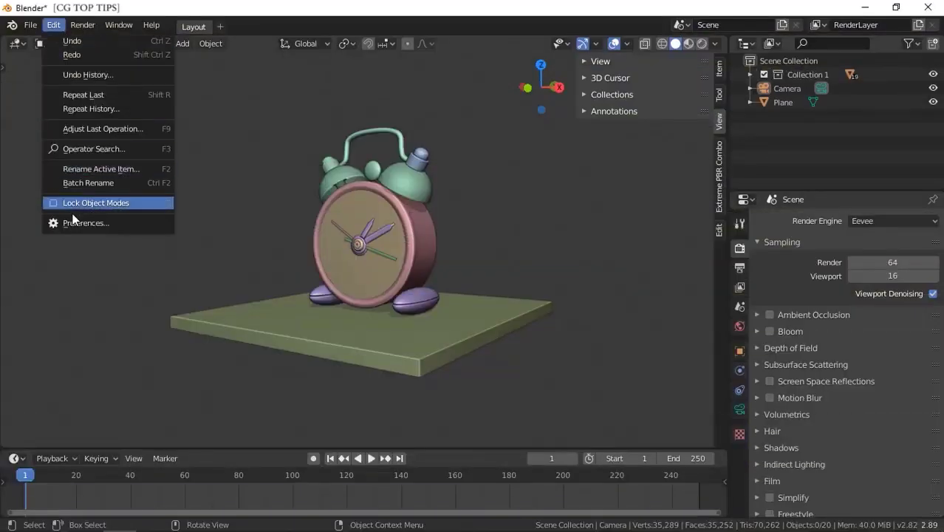
click(73, 221)
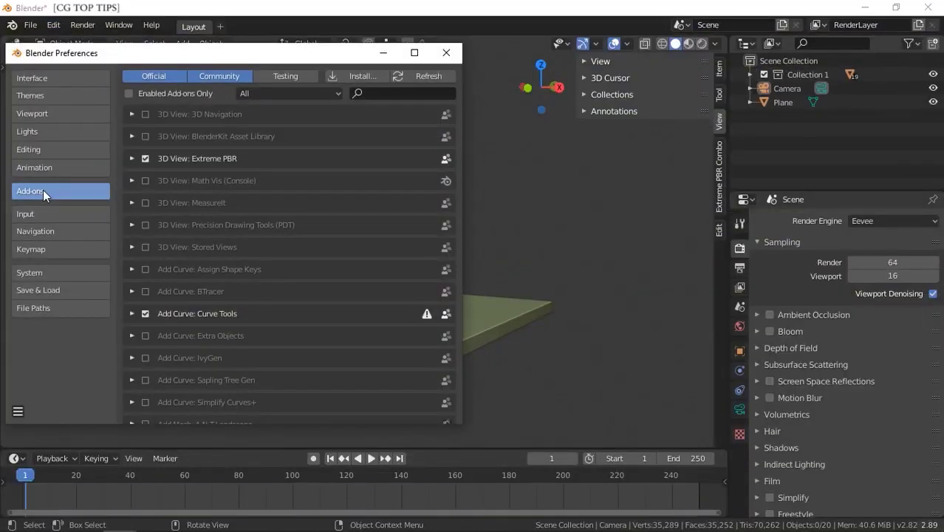
click(348, 78)
click(349, 292)
click(676, 491)
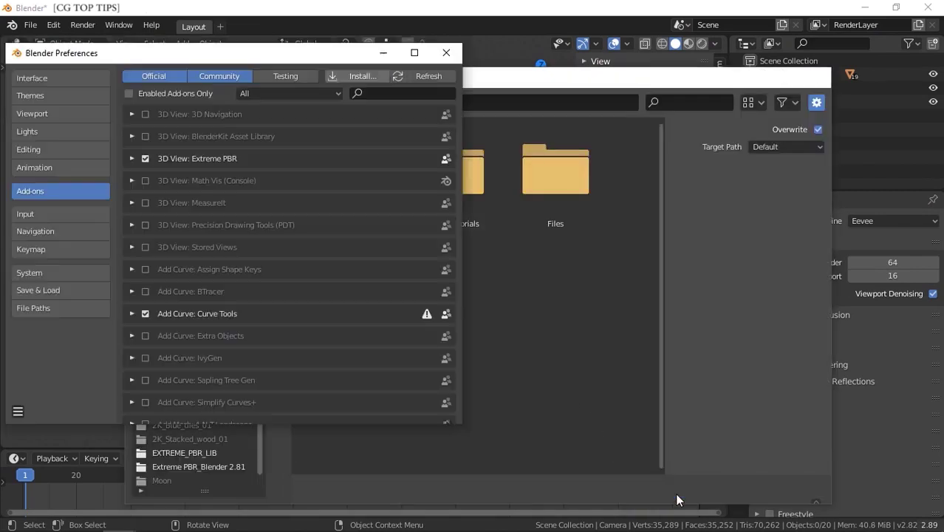
click(145, 114)
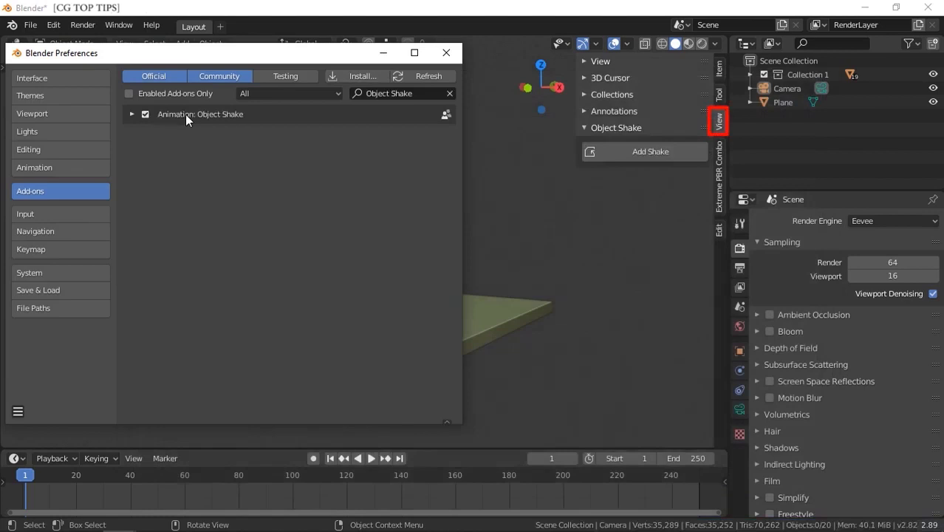
click(446, 53)
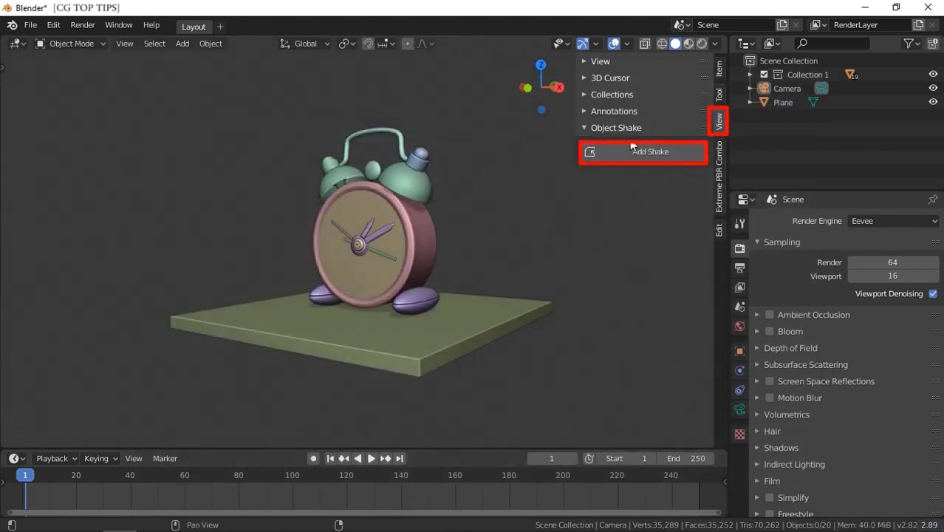
Add a shake to the alarm clock's body with Location at 10% and Rotation at 5%
click(414, 226)
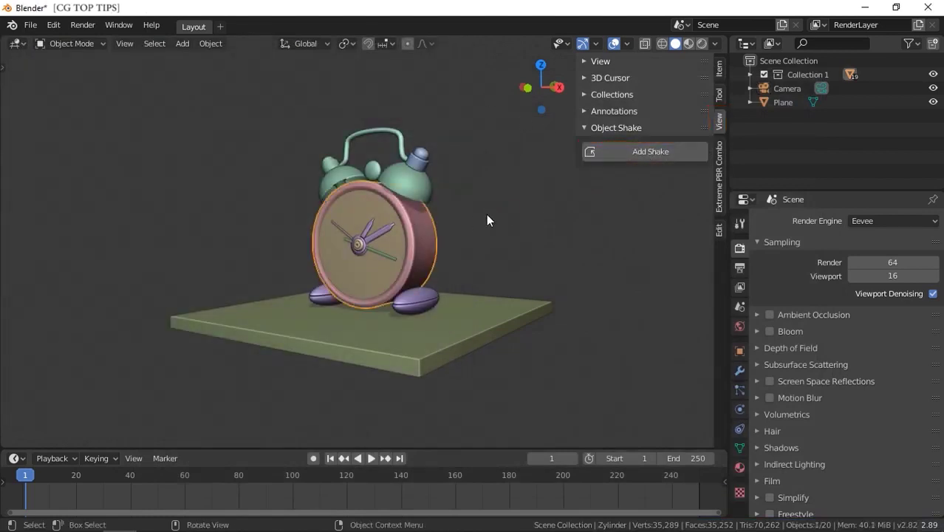
click(619, 155)
click(638, 149)
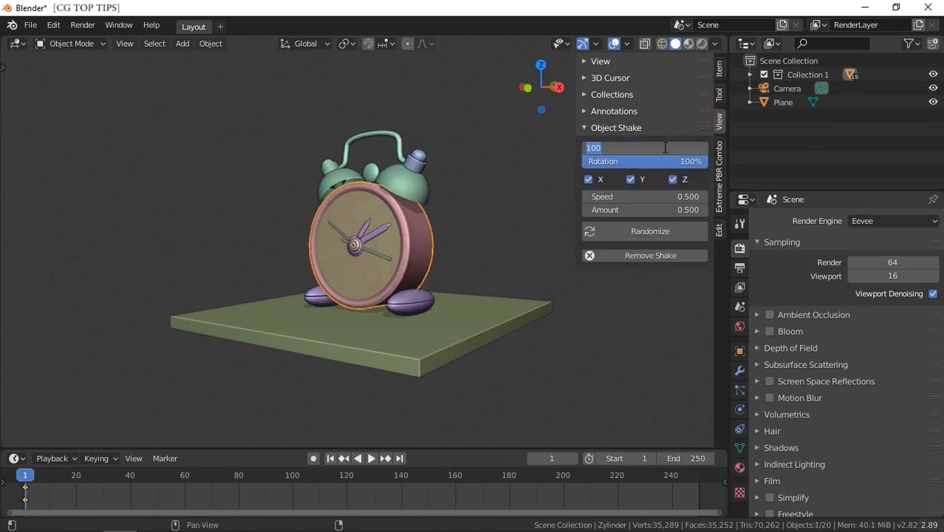
text(10)
key(Return)
click(665, 161)
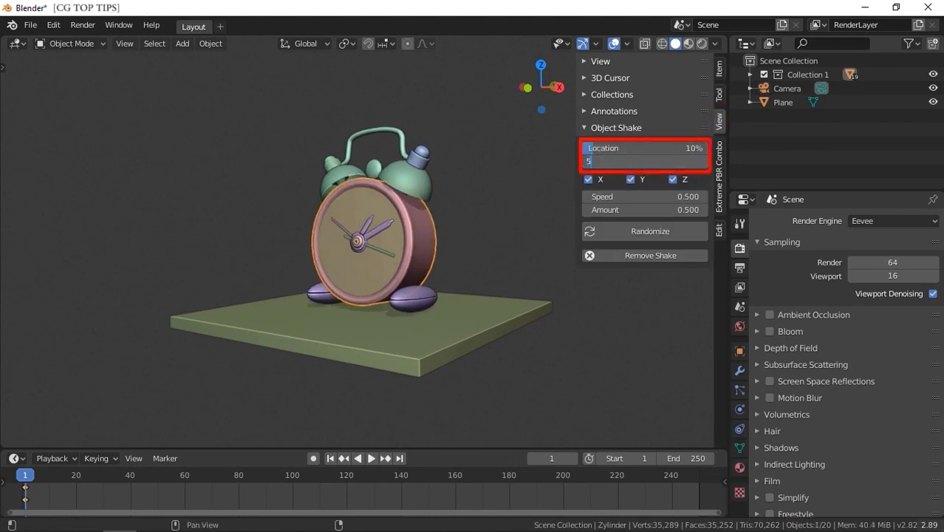
text(5)
key(Return)
Set the clock's shake Speed to 10 and Amount to 1
click(643, 196)
text(10)
key(Return)
click(666, 211)
key(Return)
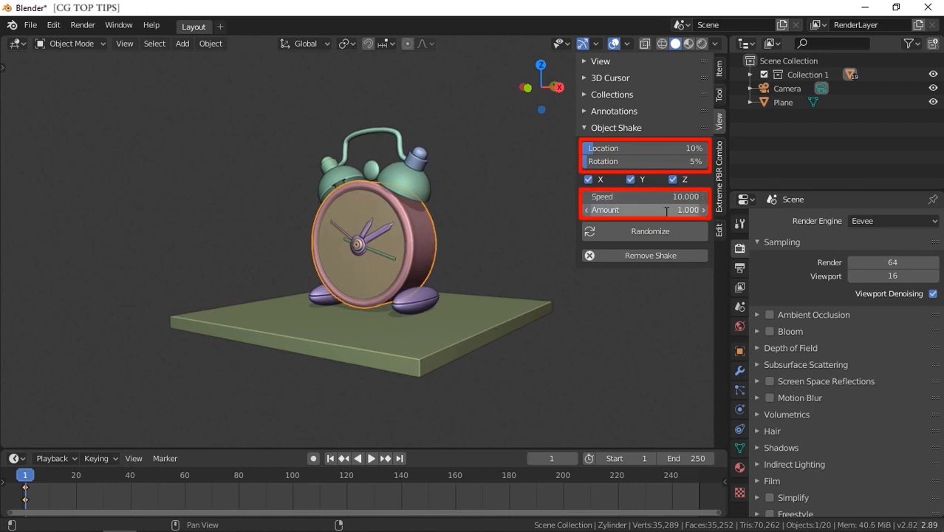
Move the clock's shake keyframes to frame 40 and keyframe the shake Amount at that frame
drag(31, 494, 131, 487)
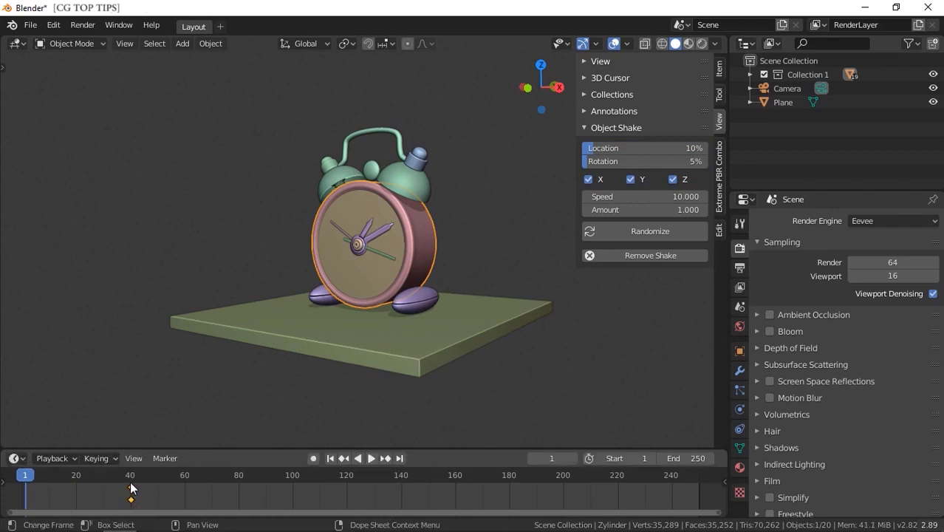
click(132, 477)
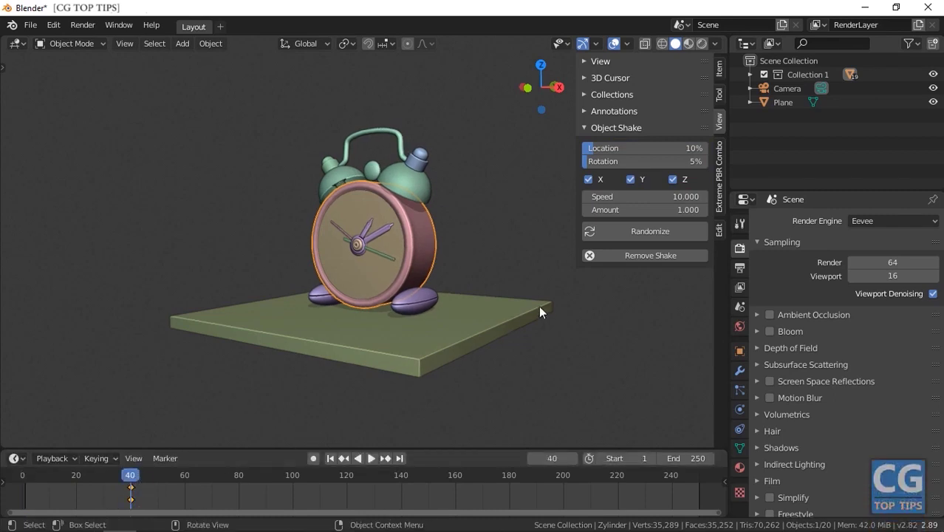
right_click(634, 212)
click(625, 215)
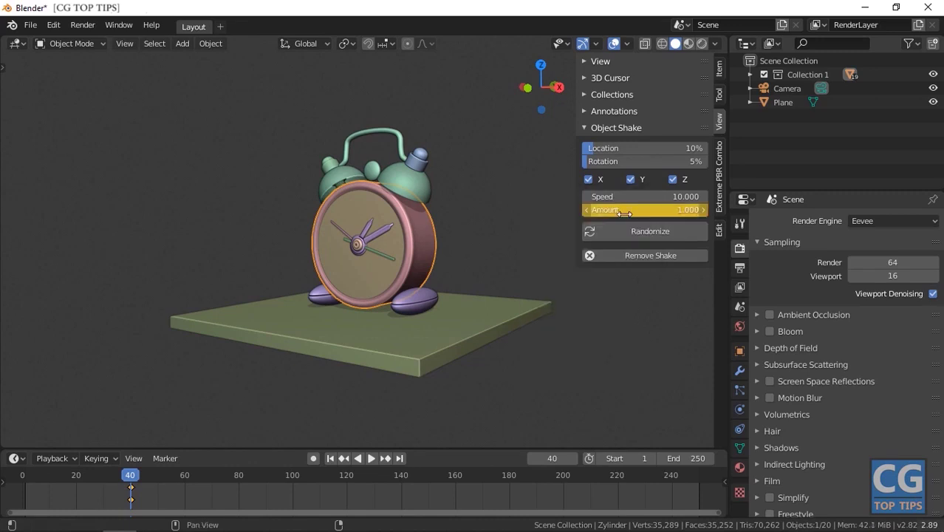
Go to frame 39 and insert a keyframe for the clock's shake Amount
drag(129, 484, 127, 484)
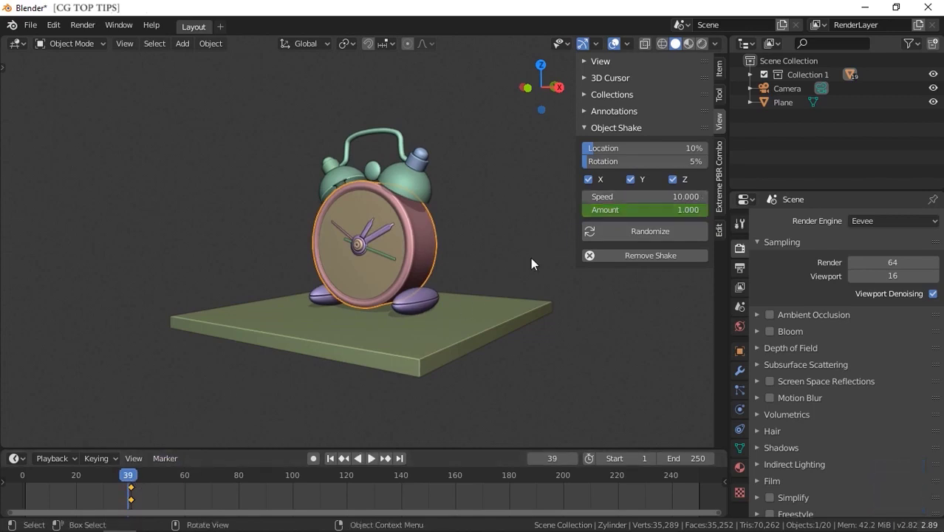
click(625, 207)
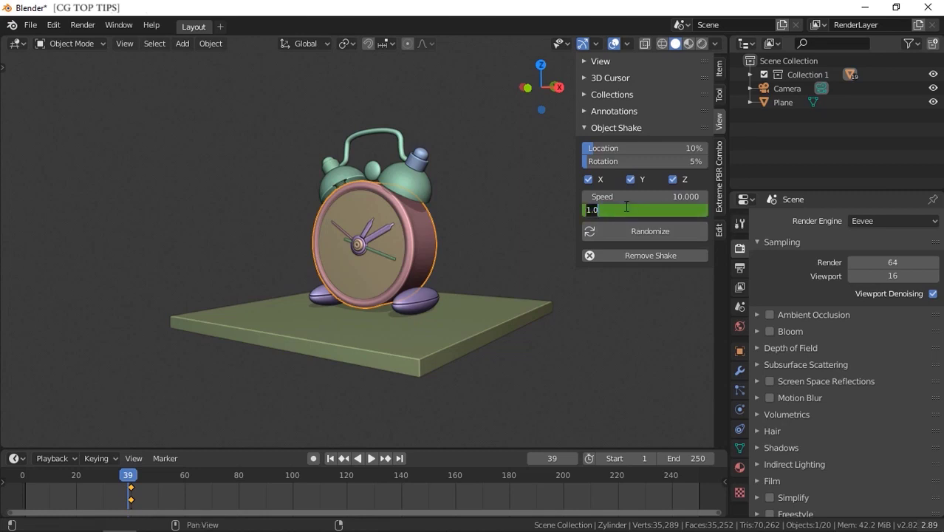
key(Return)
right_click(627, 207)
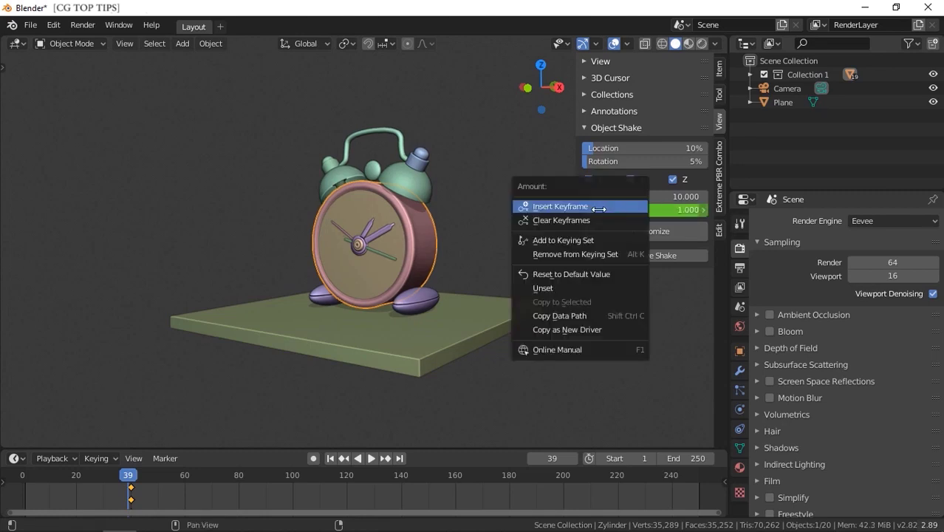
click(599, 209)
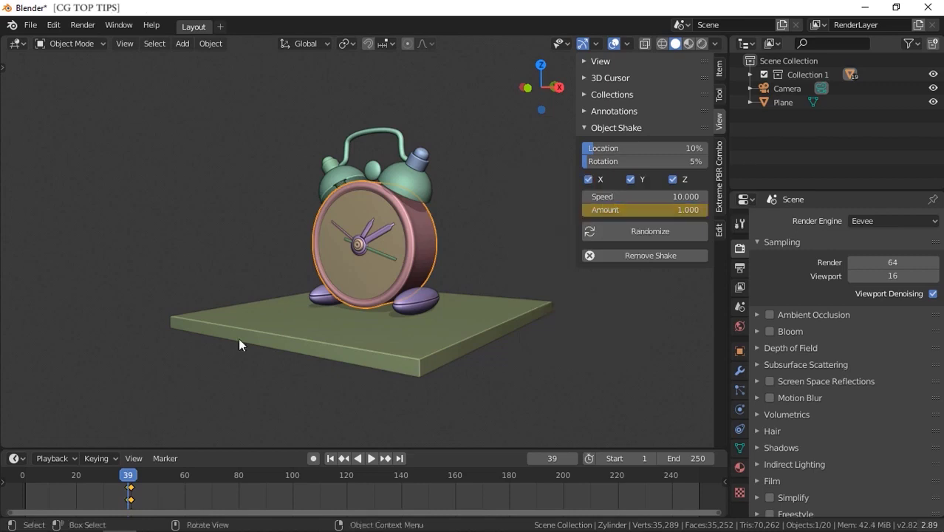
In an enlarged Graph Editor, set the Amount curve's keyframe at frame 39 to 0
click(16, 458)
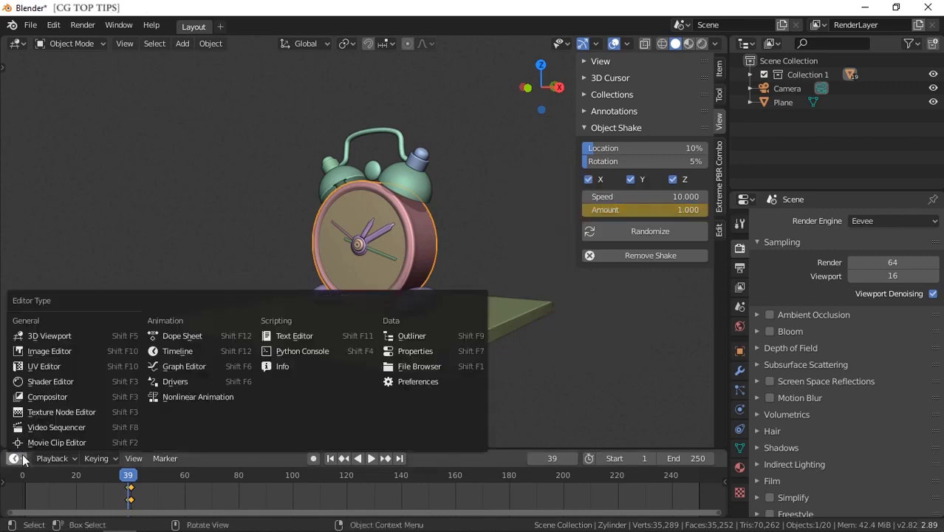
click(177, 366)
drag(286, 448, 322, 278)
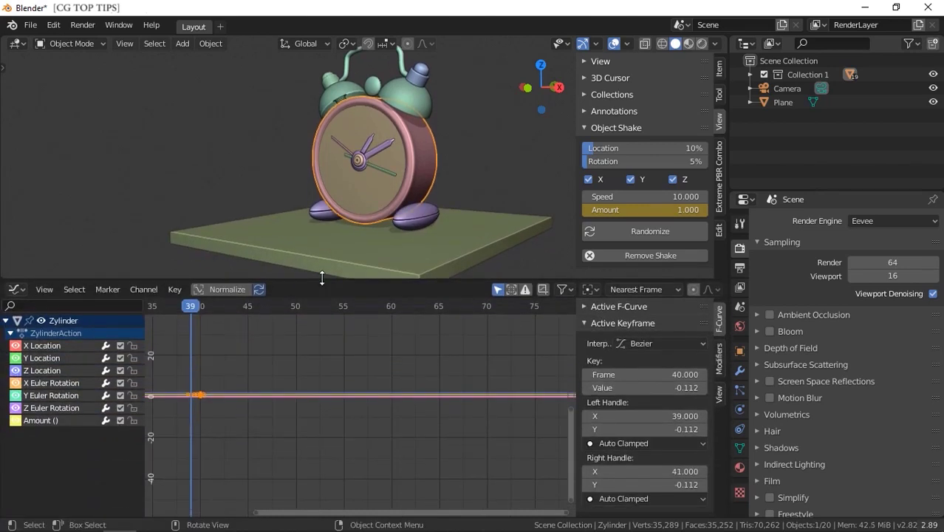
click(51, 420)
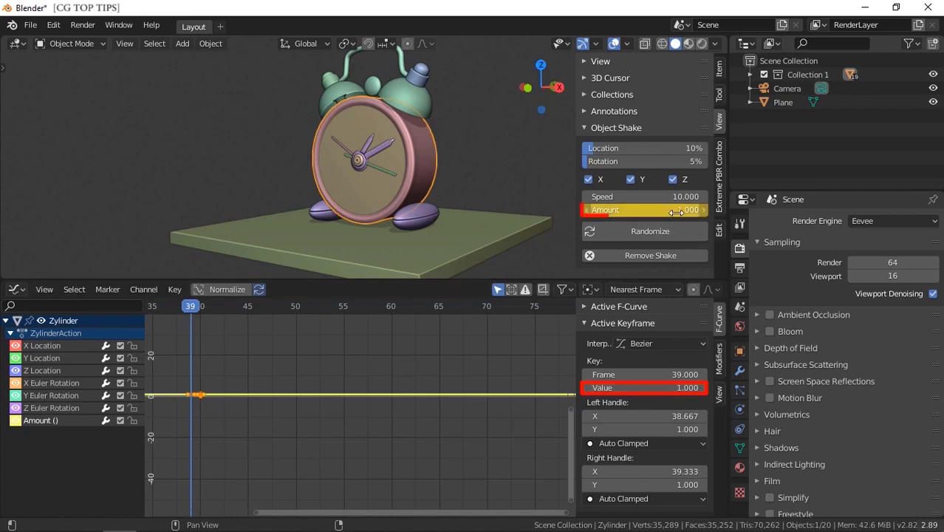
click(687, 388)
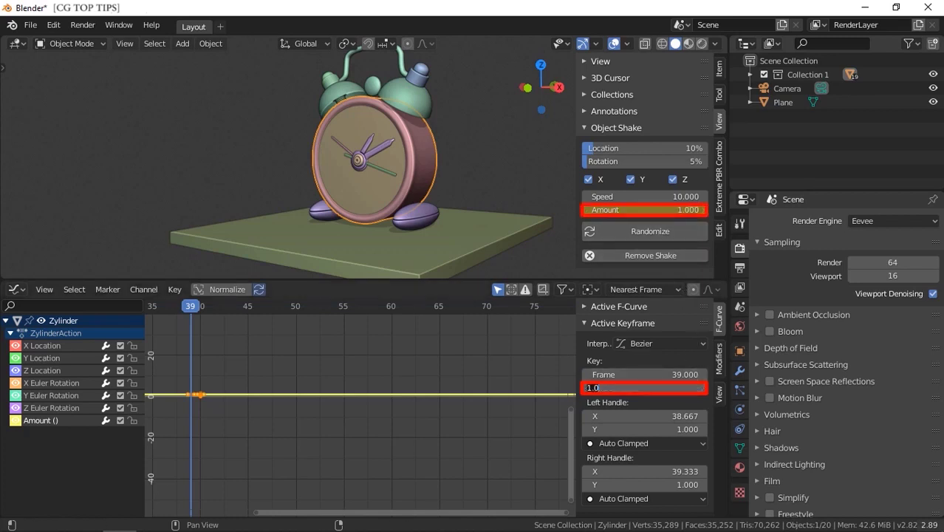
text(0)
key(Return)
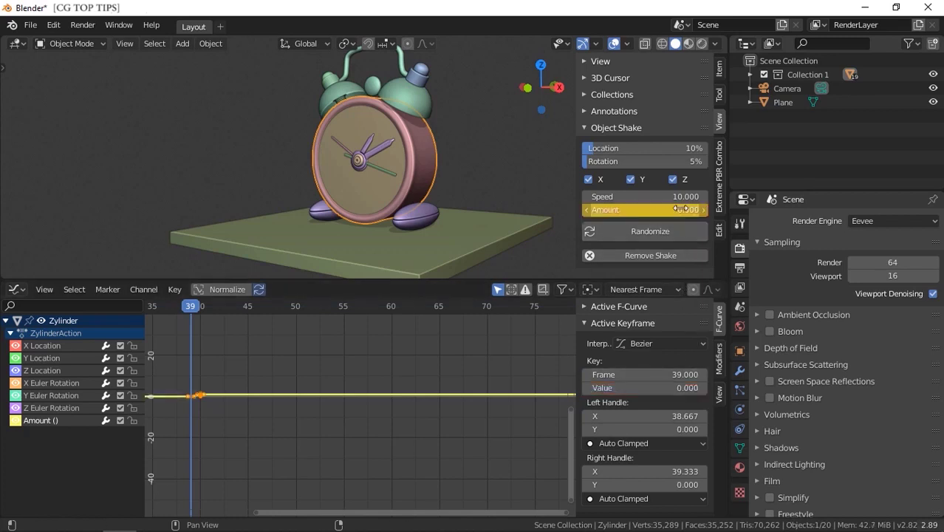
right_click(653, 210)
click(658, 211)
Restore the Timeline at its compact height and play the clock's shake animation from the first frame
click(21, 293)
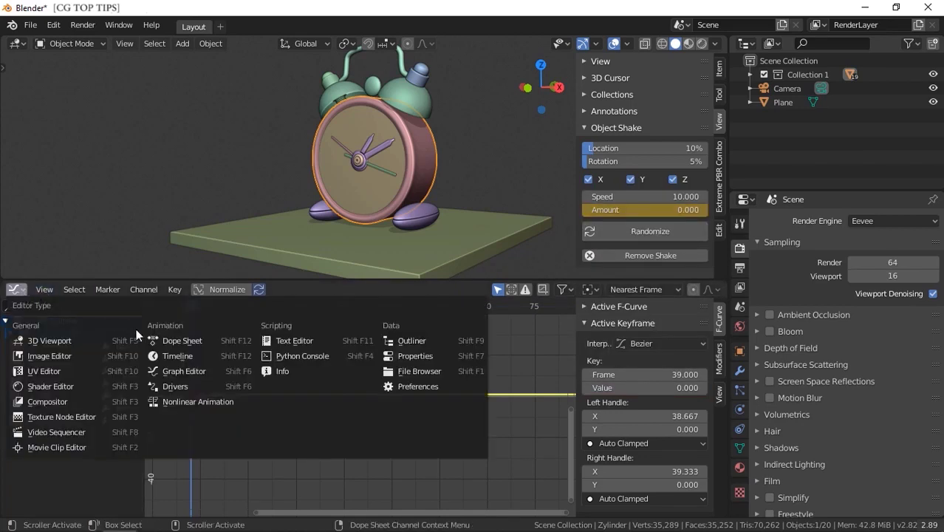
click(170, 352)
drag(168, 280, 183, 453)
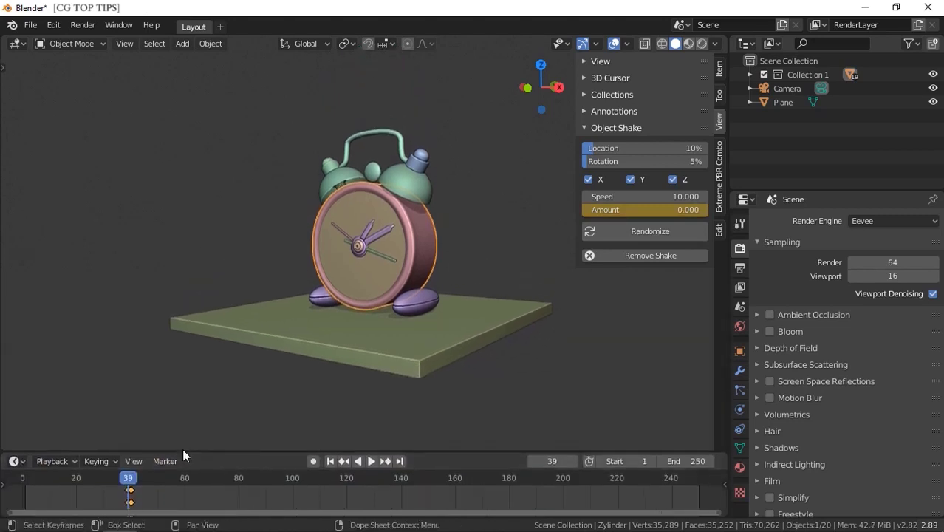
click(331, 461)
click(369, 461)
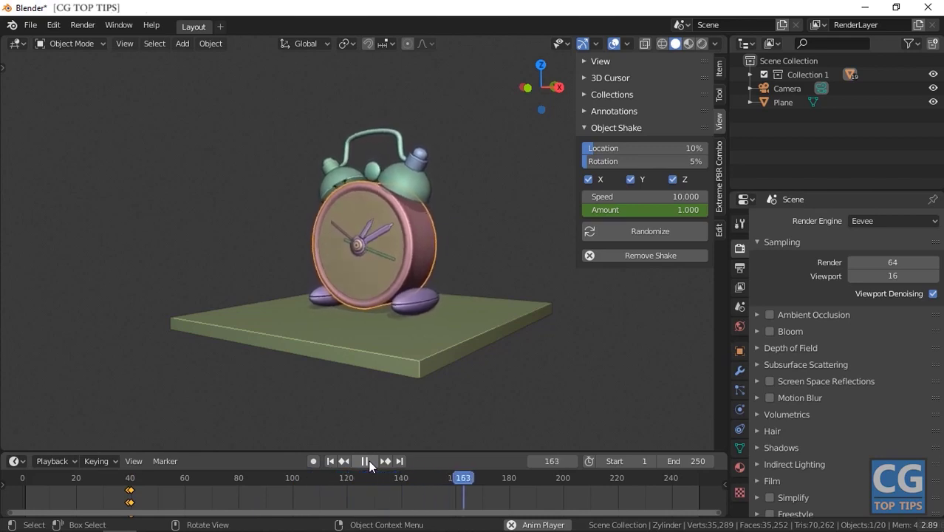
click(369, 461)
Select the scene camera beside the clock
middle_drag(338, 358, 419, 378)
scroll(510, 310, down, 5)
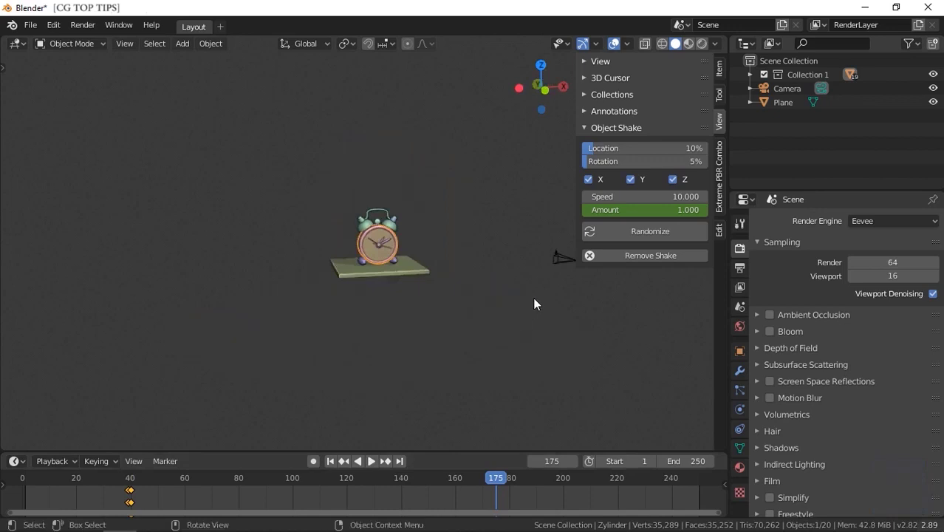
click(556, 261)
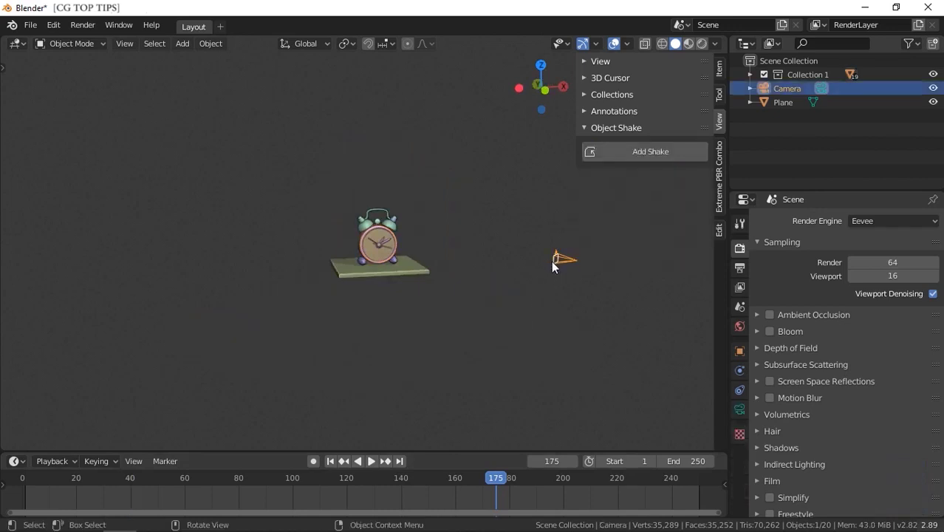
In camera view, add an object shake to the camera with its Location at 10% and Rotation at 5%
key(KP_0)
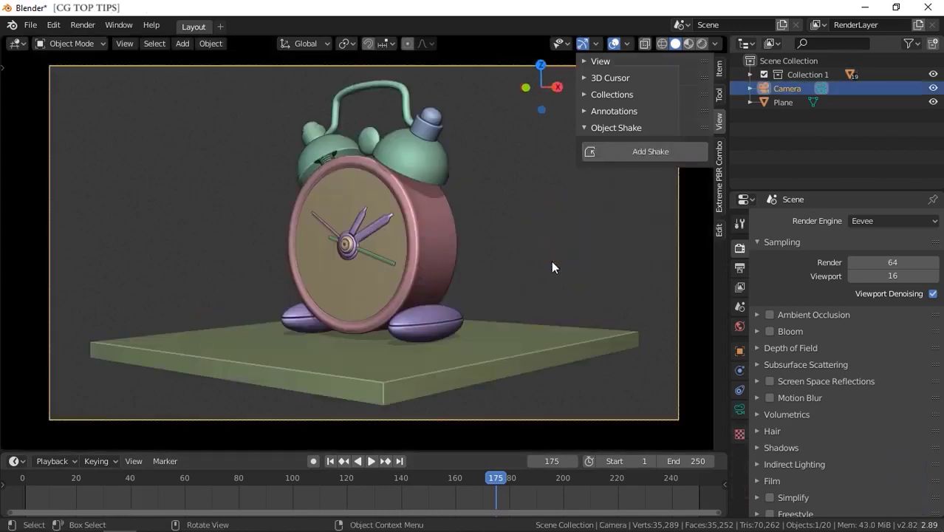
click(647, 151)
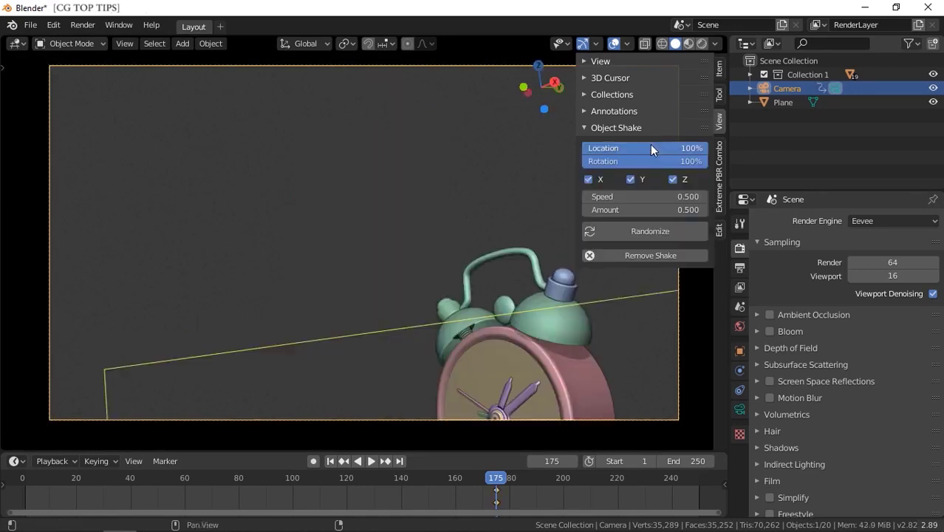
click(651, 147)
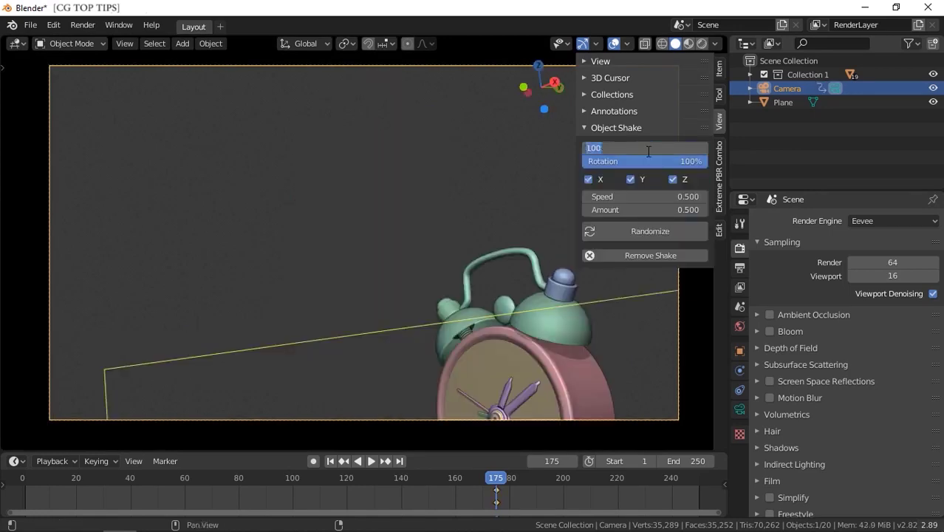
key(Return)
click(648, 161)
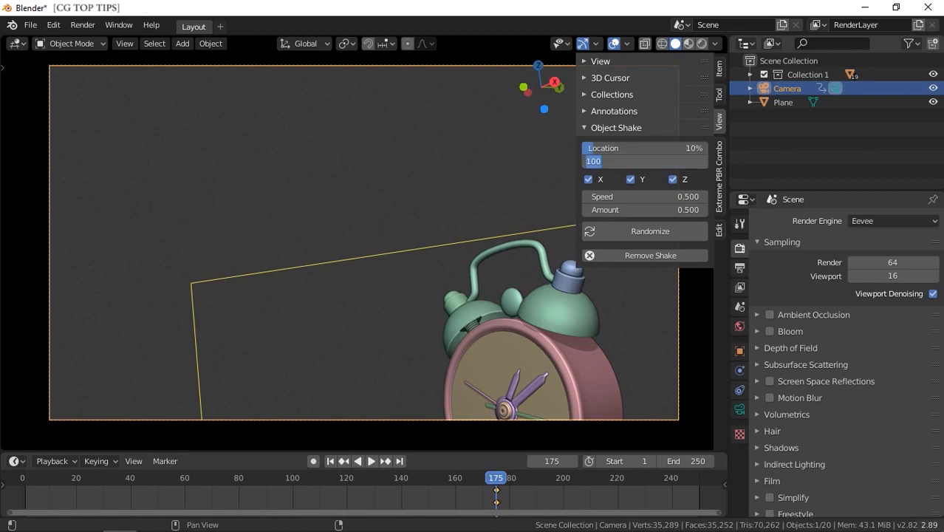
text(5)
key(Return)
Set the camera shake's Speed to 10 and its Amount to 1
click(645, 196)
text(10)
key(Return)
click(649, 209)
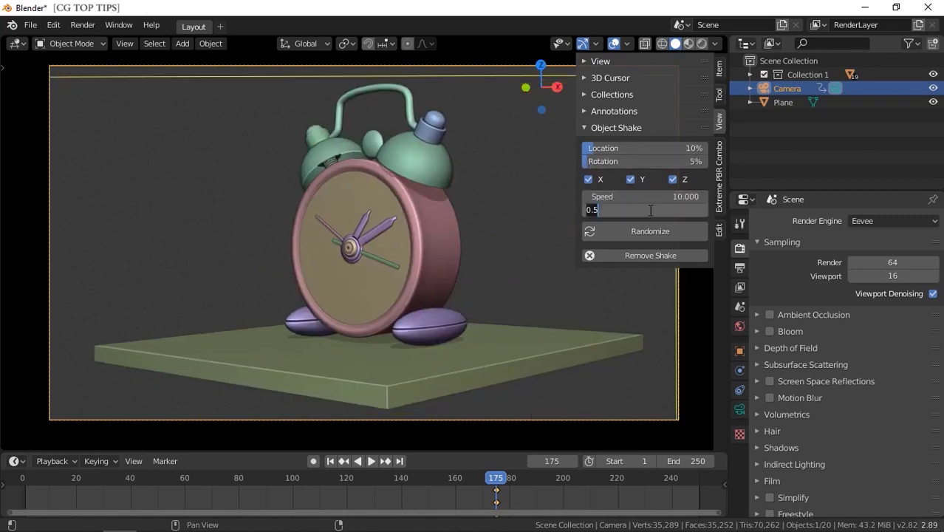
text(1)
key(Return)
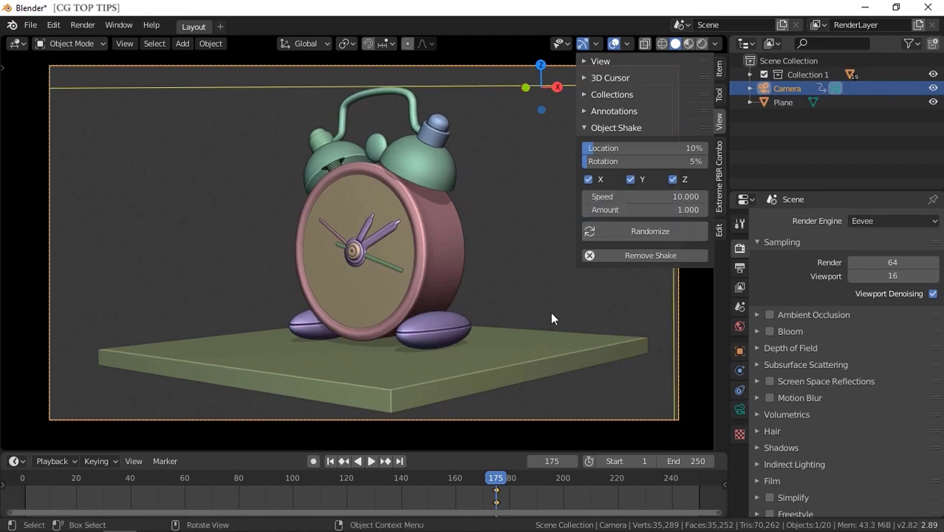
Play the camera shake from the first frame through the camera view and stop the playback
click(329, 462)
click(371, 462)
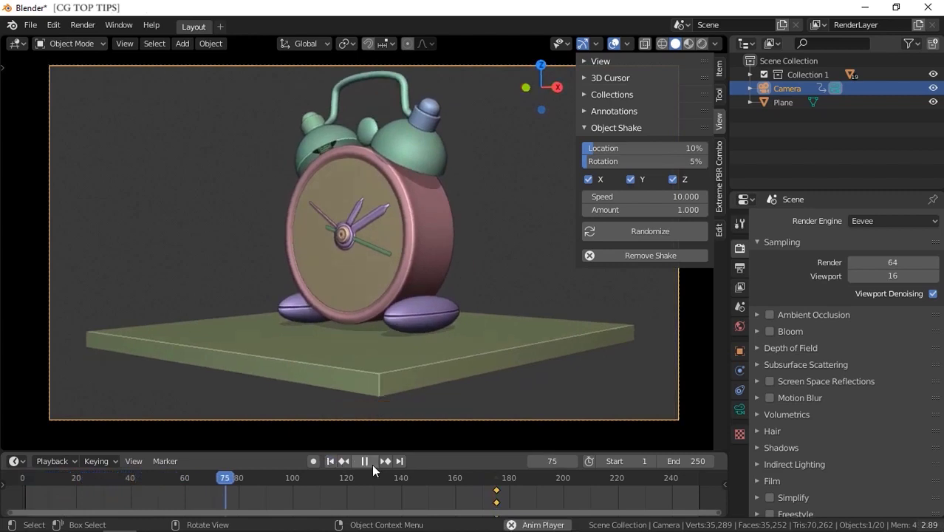
click(371, 464)
Reduce the camera shake's Amount to 0.1 and replay the animation from the first frame
click(681, 209)
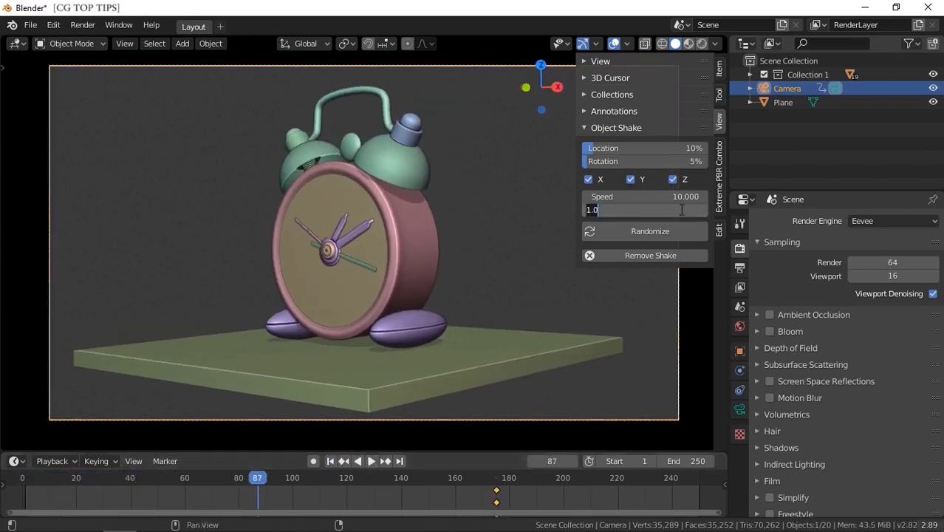
text(0.1)
key(Return)
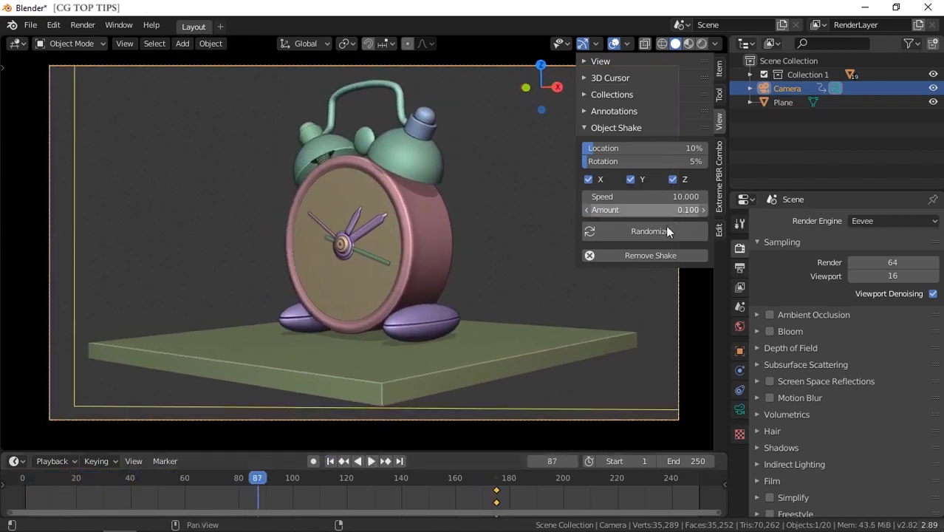
click(331, 460)
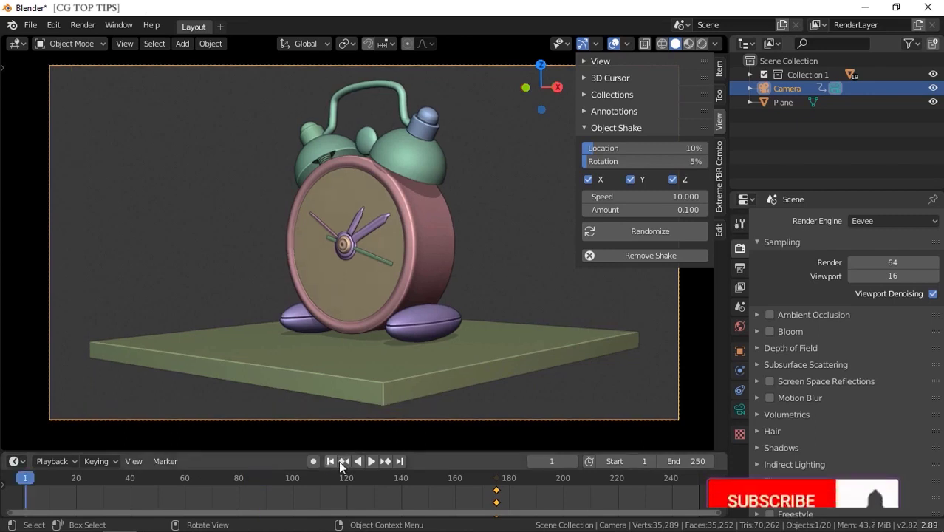
click(369, 461)
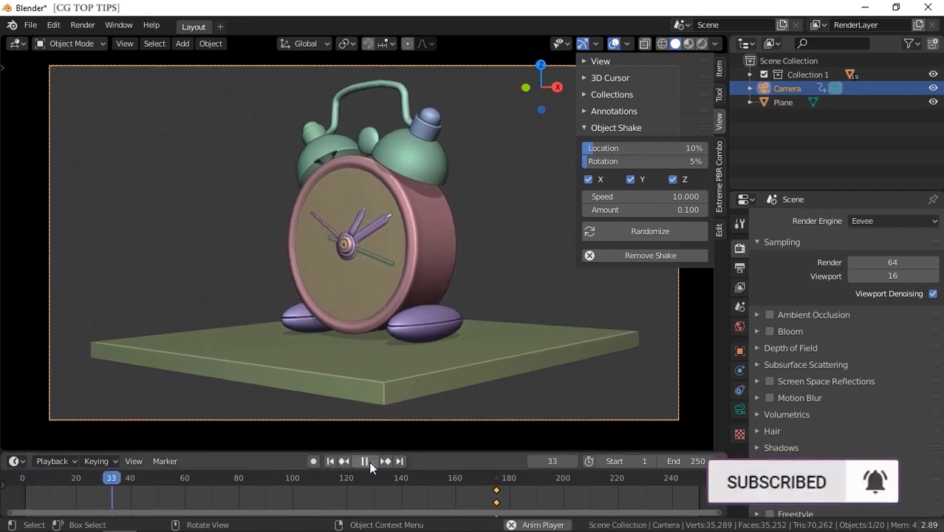